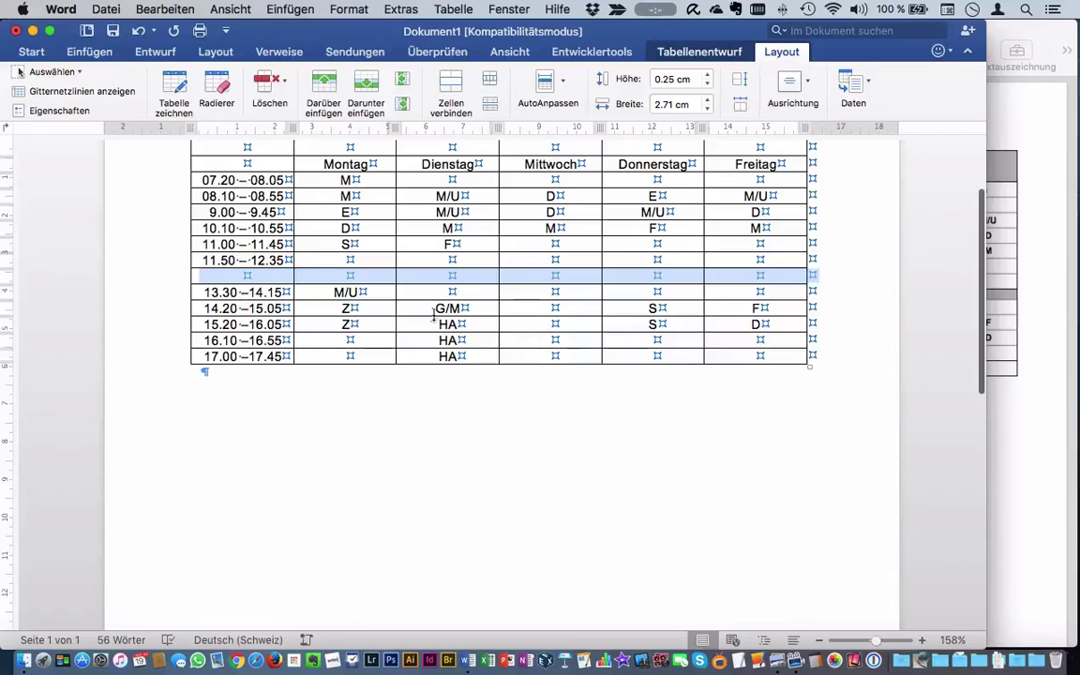
Step: Select every row and cell of the Monday–Friday timetable table
scroll(431, 315, up, 2)
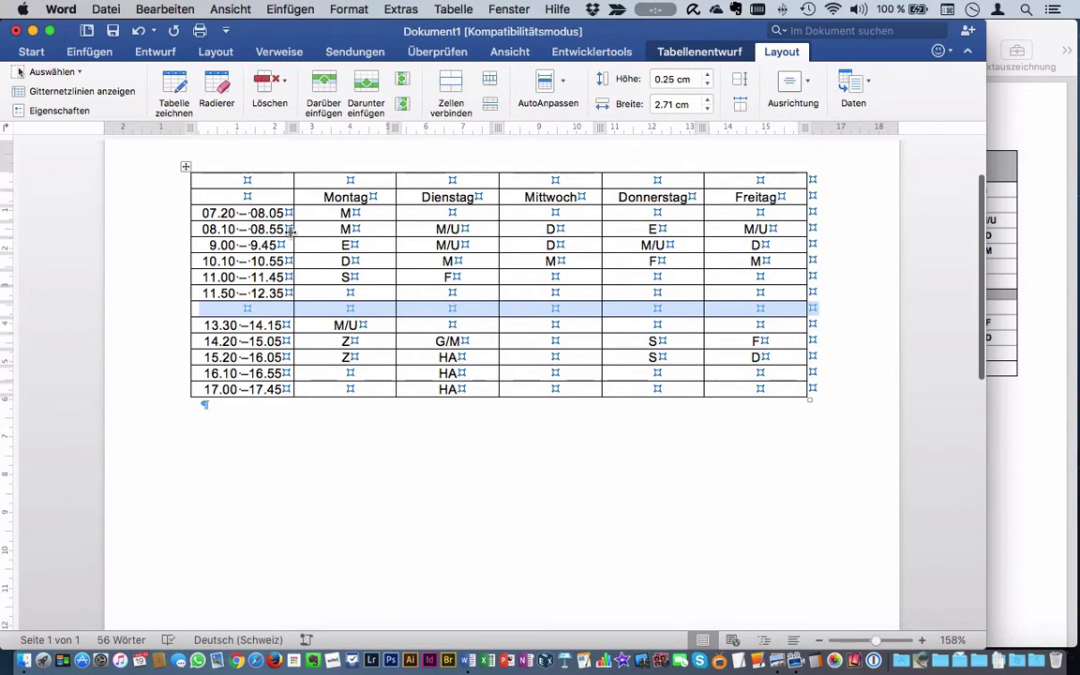
drag(222, 179, 767, 412)
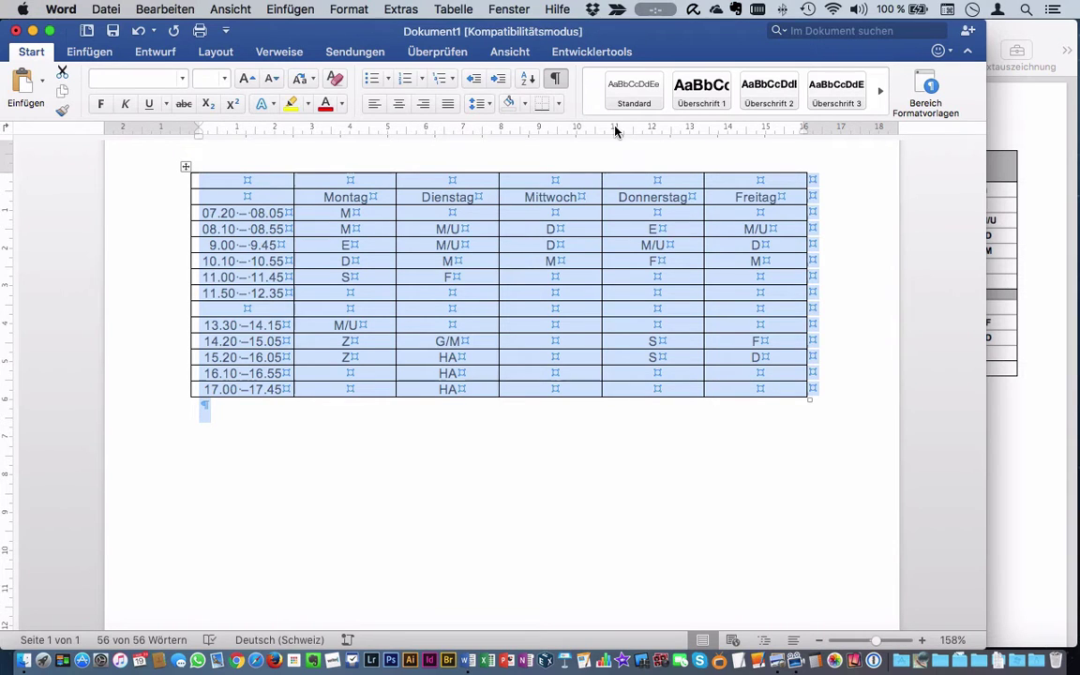
click(222, 183)
key(shift+Down)
key(shift+Down)
key(shift+Down)
key(shift+Right)
key(shift+Right)
key(shift+Right)
key(shift+Down)
key(shift+Down)
key(shift+Down)
key(shift+Right)
key(shift+Right)
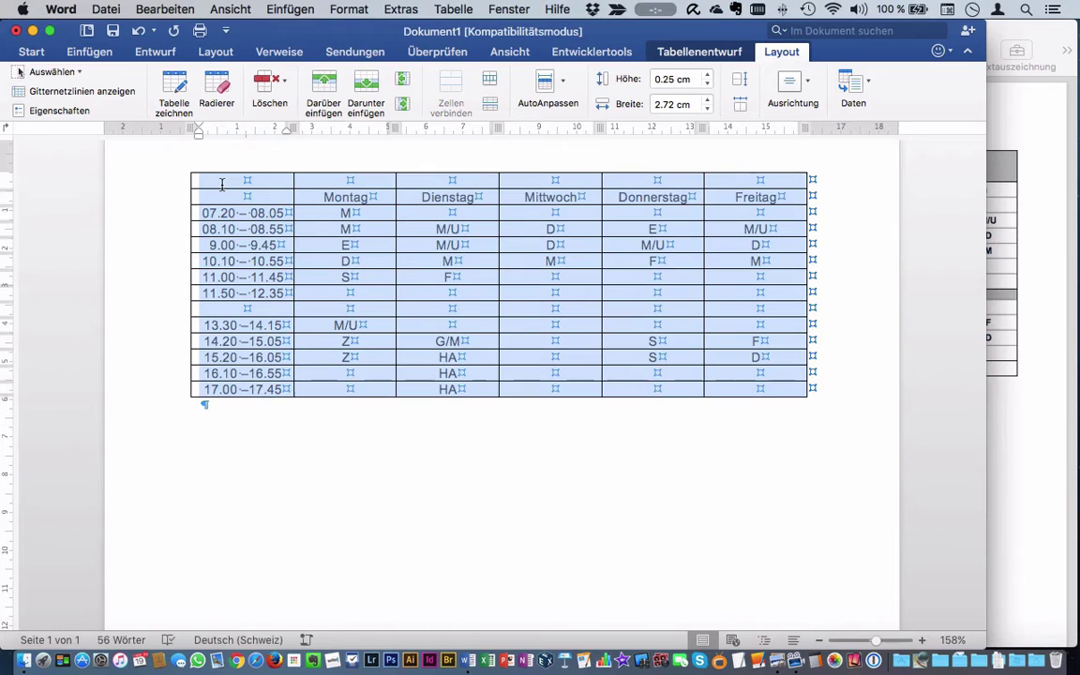
key(shift+Down)
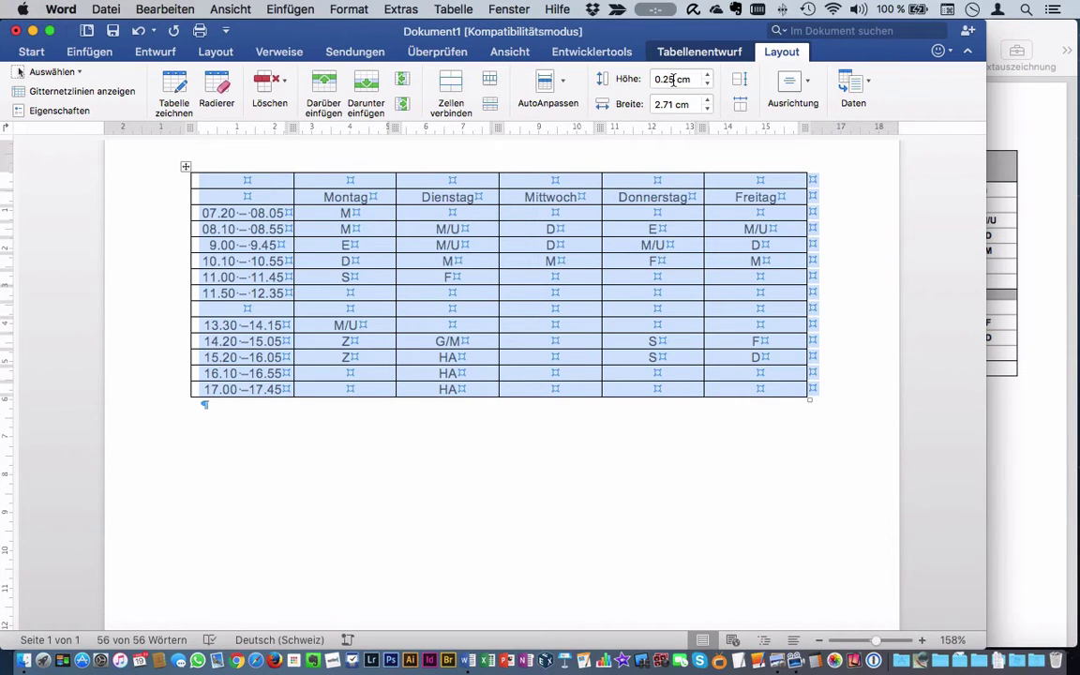
Step: Set the row height (Höhe) of all timetable rows to 0.7 cm
click(671, 80)
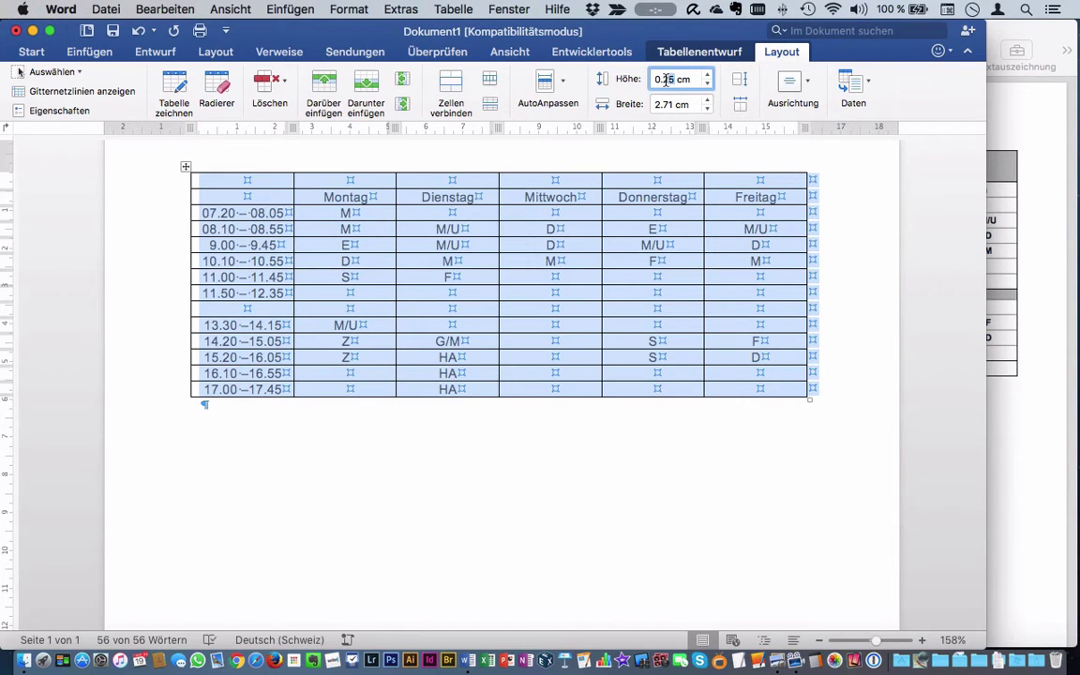
key(Up)
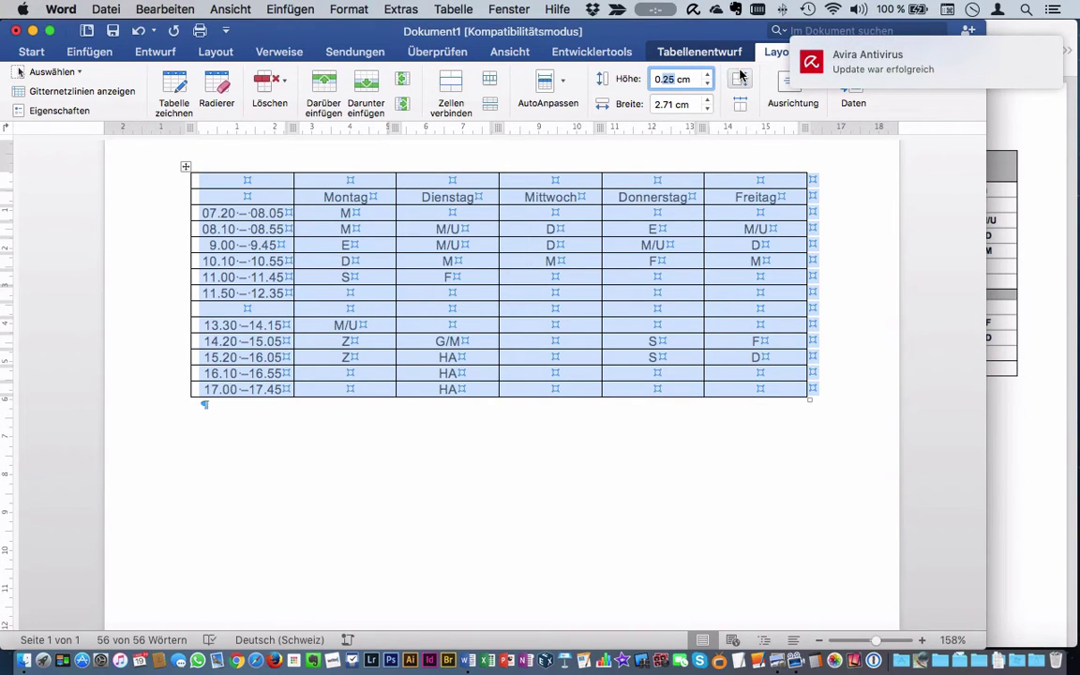
text(0.7)
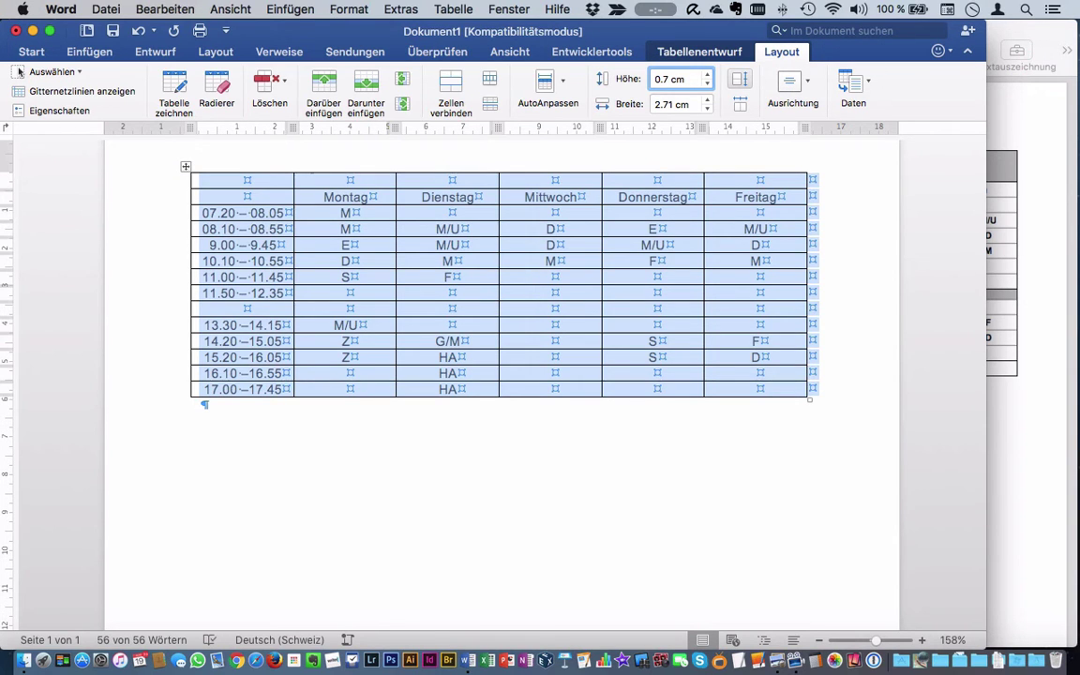
key(Return)
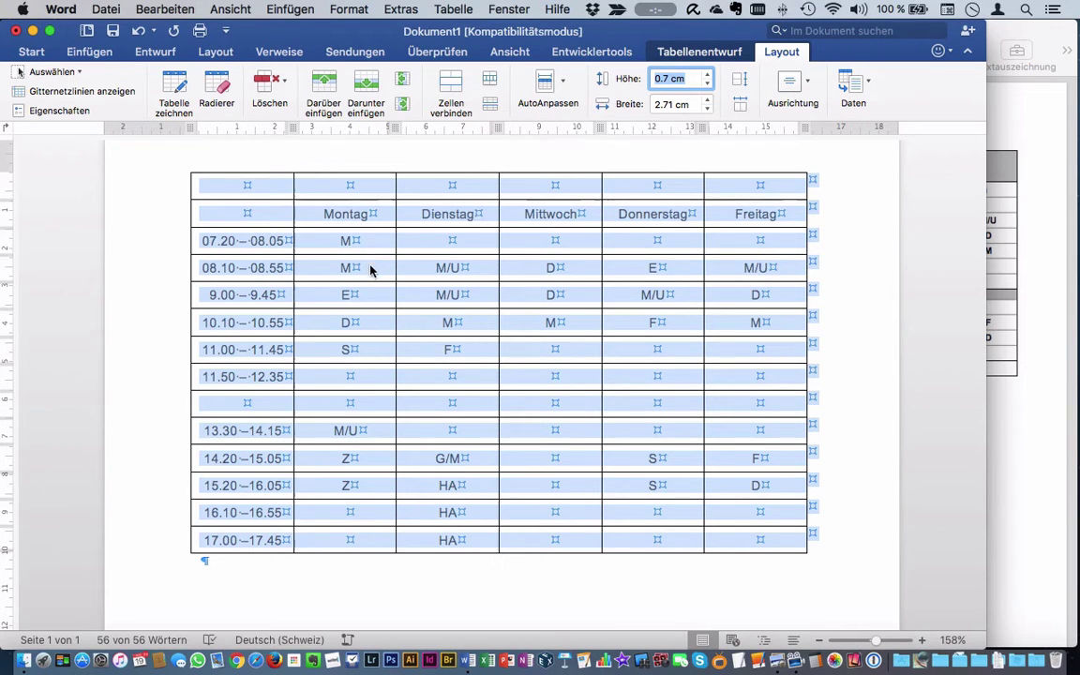
click(323, 237)
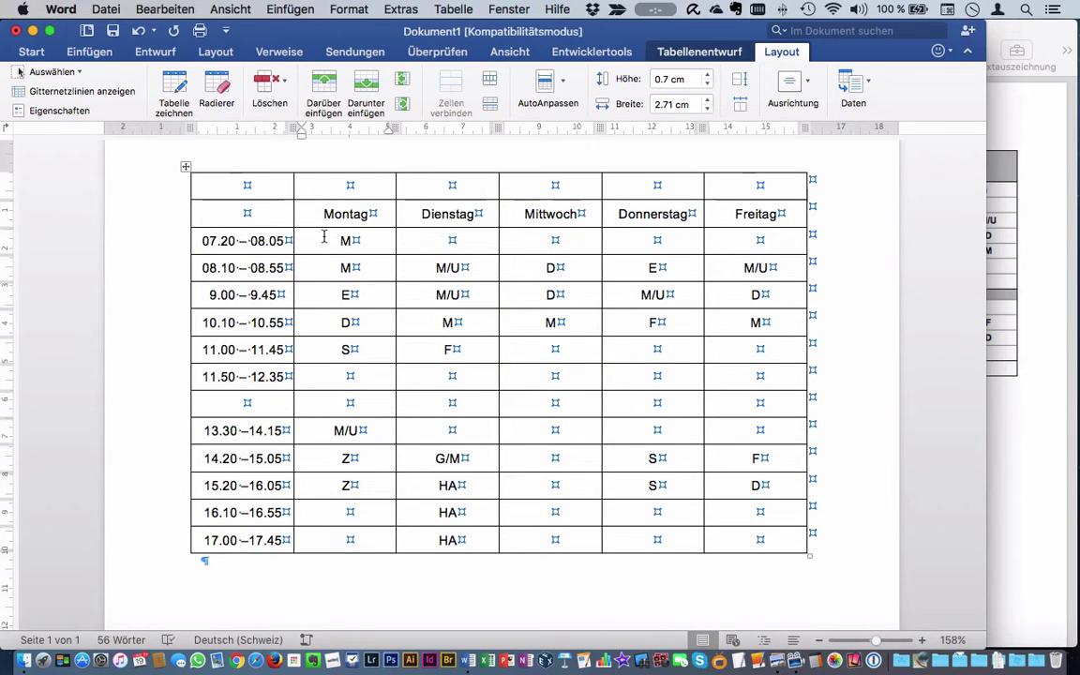
Step: Centre the Montag–Freitag lesson cells from 07.20 to 17.00 vertically and horizontally
drag(322, 238, 791, 541)
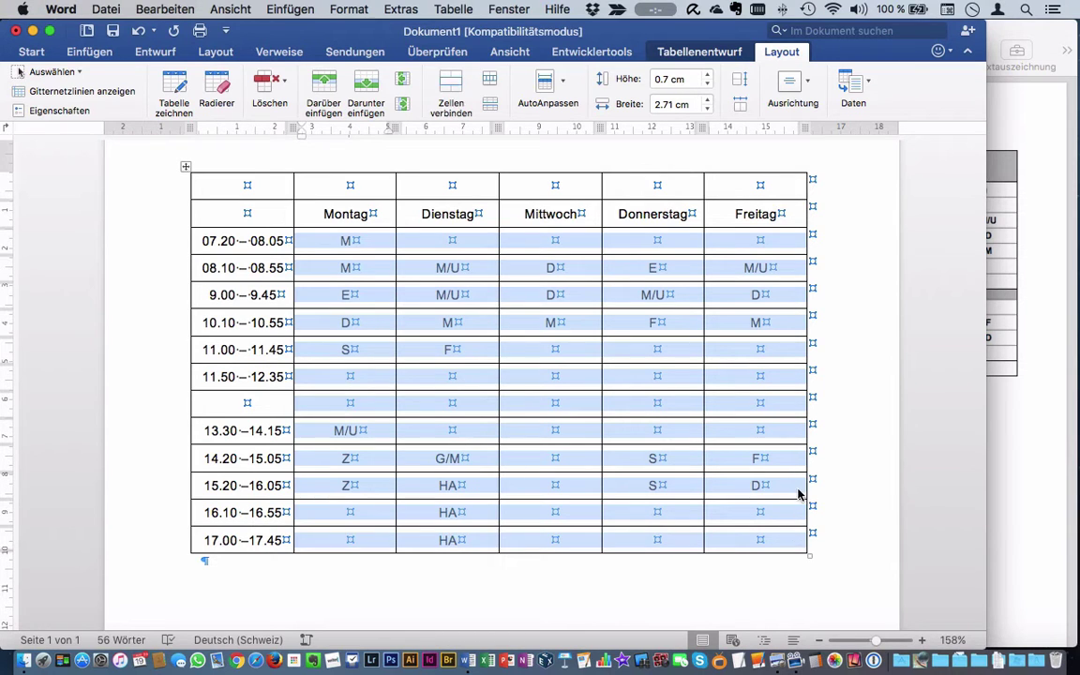
click(808, 88)
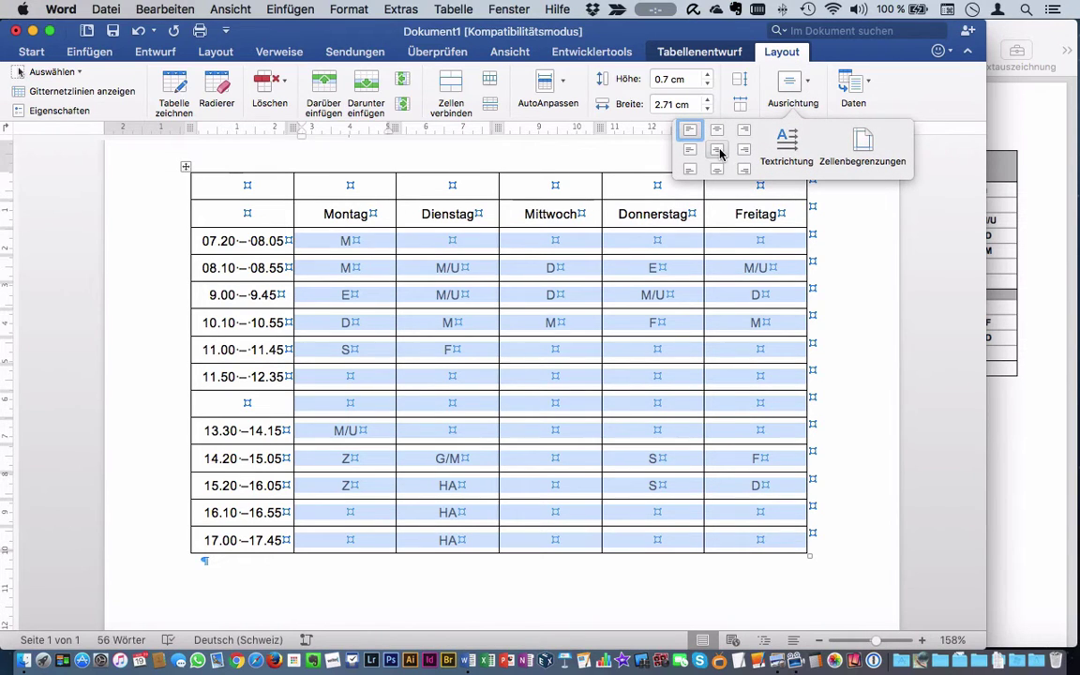
click(720, 153)
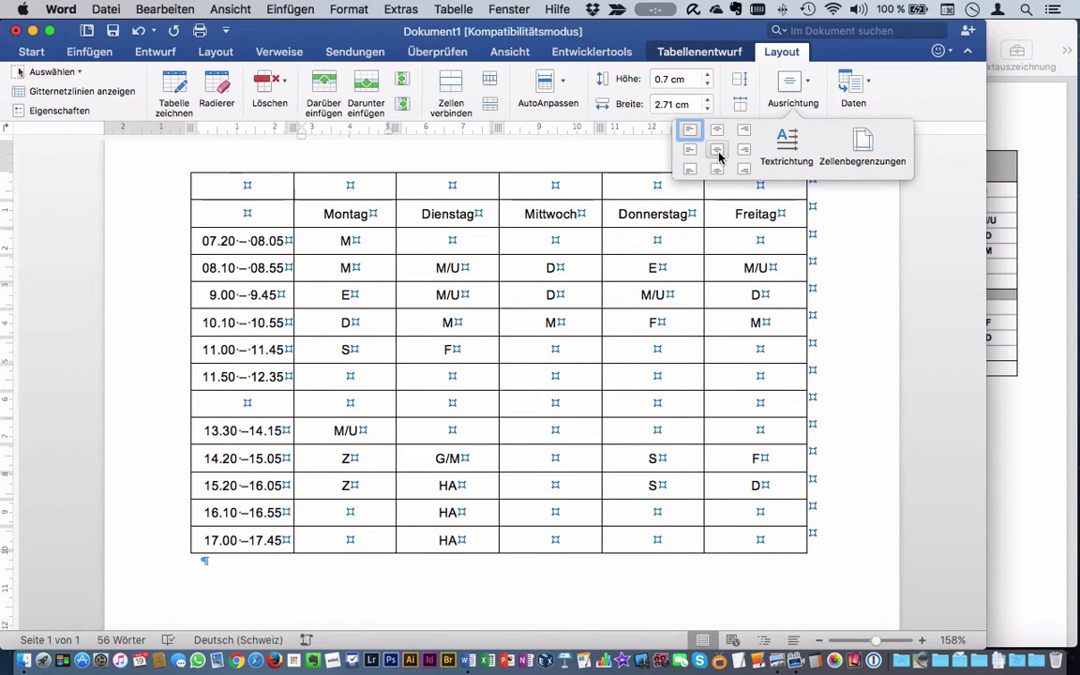
click(561, 240)
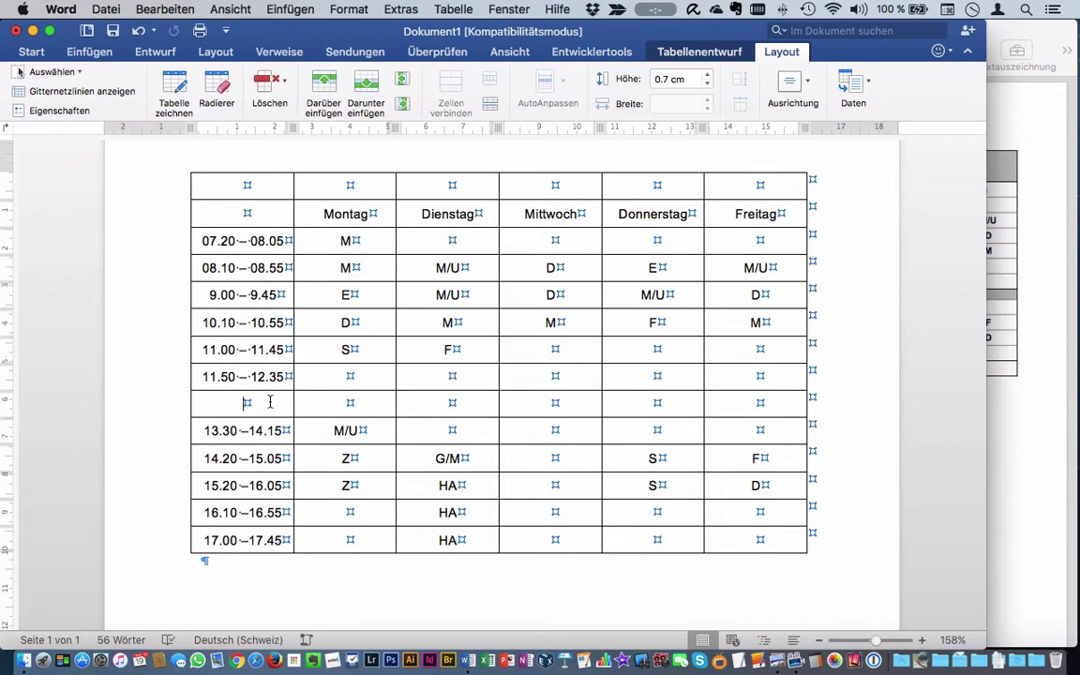
Step: Give the empty lunch row between 11.50–12.35 and 13.30–14.15 light grey shading
drag(266, 404, 769, 411)
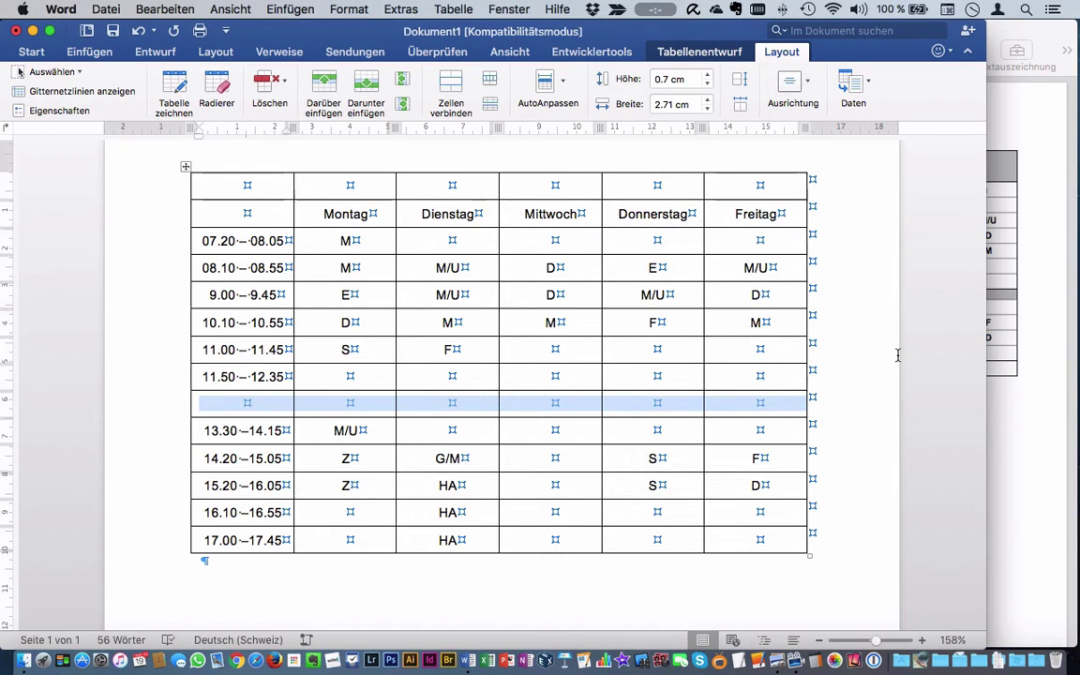
drag(983, 643, 1030, 634)
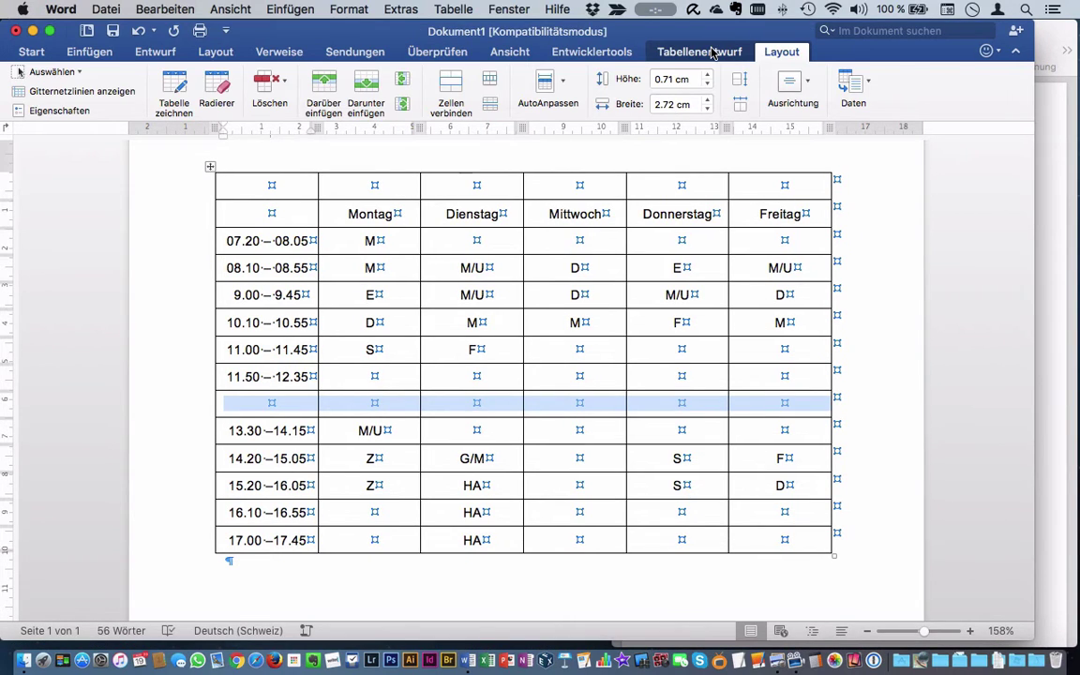
click(712, 54)
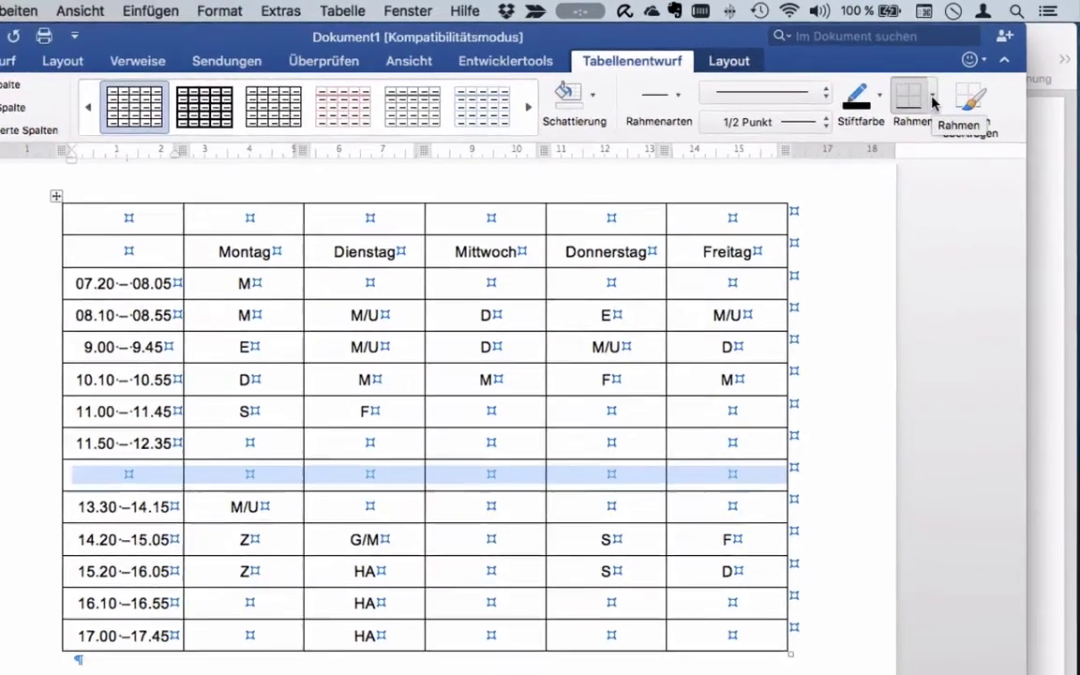
click(955, 86)
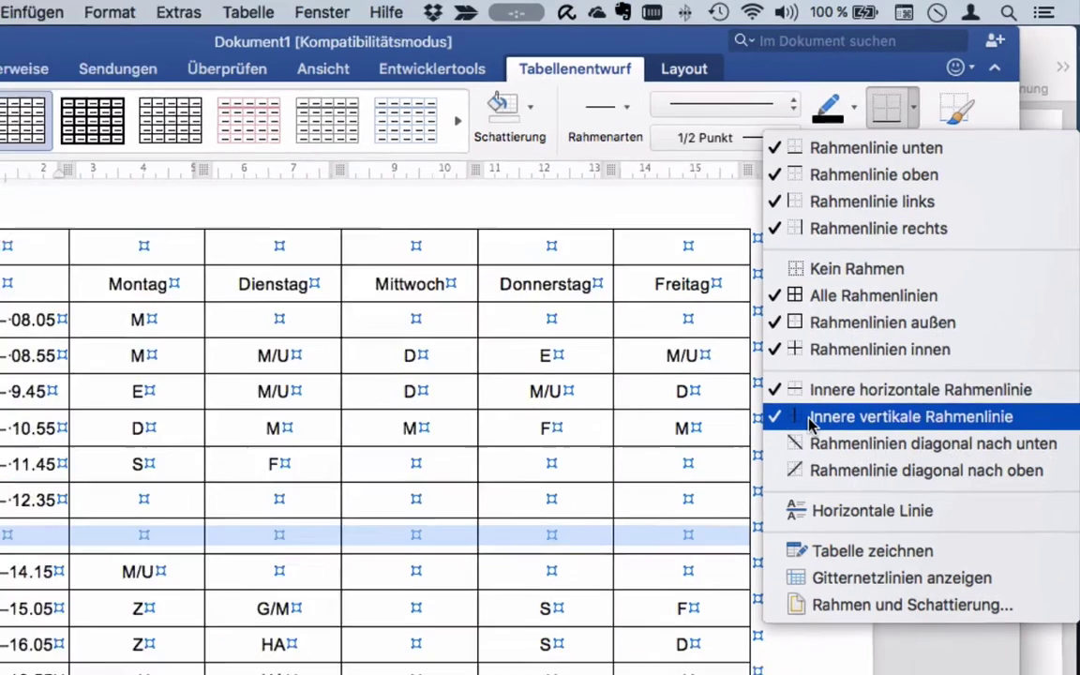
click(875, 316)
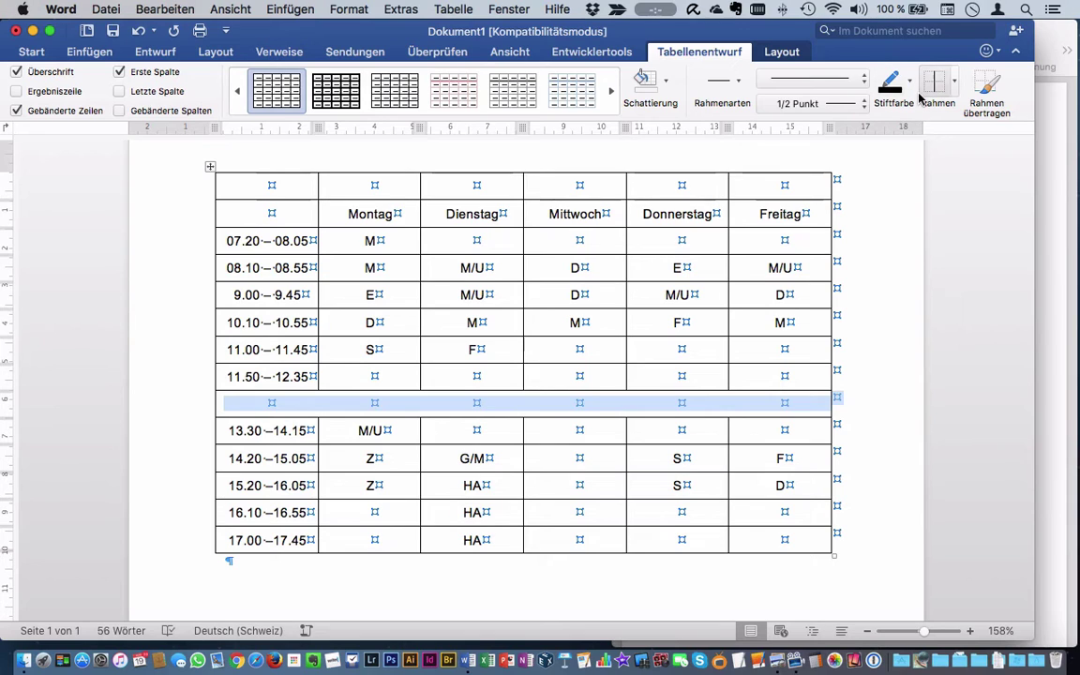
click(667, 82)
click(642, 192)
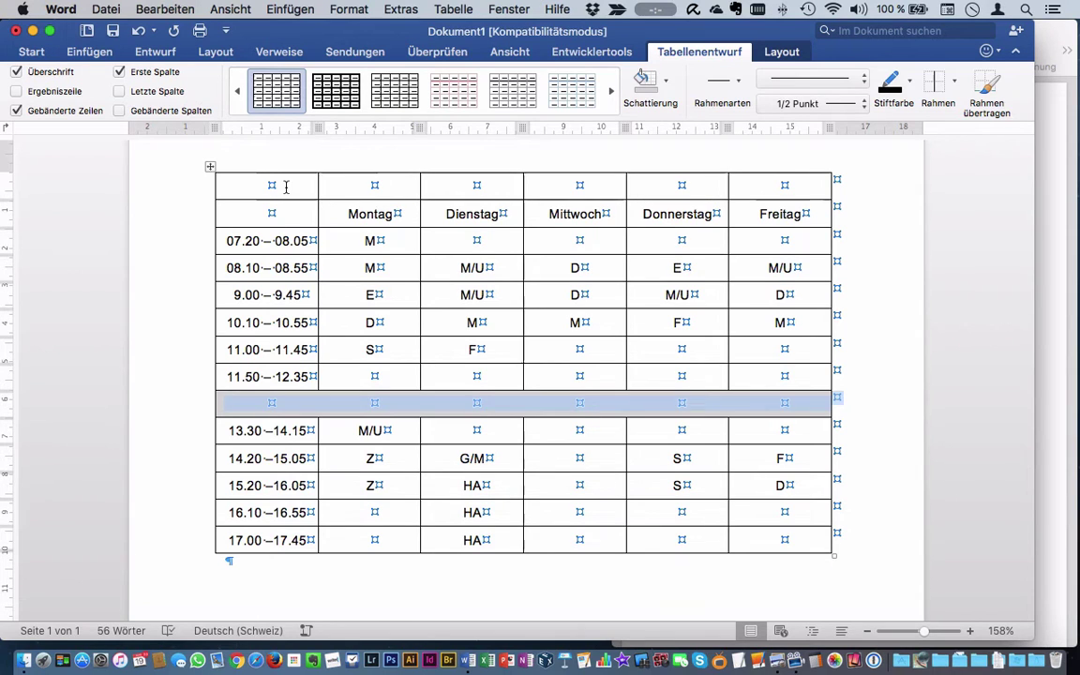
drag(284, 186, 796, 181)
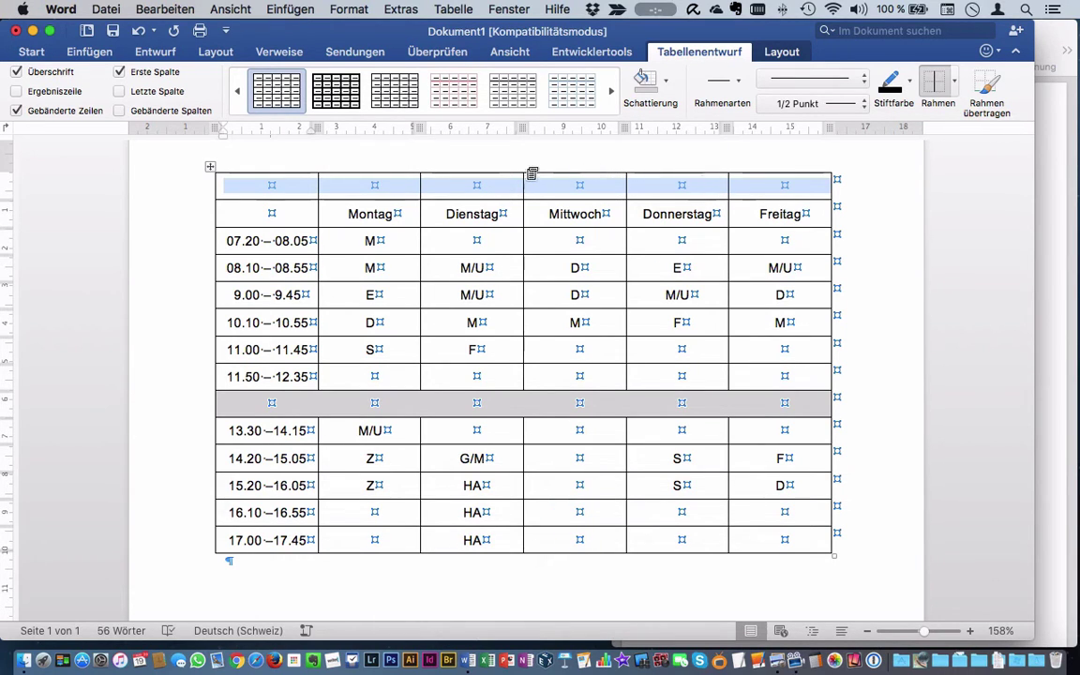
Step: Merge the top row into one cell and enter the title 'Stundenplan'
right_click(497, 188)
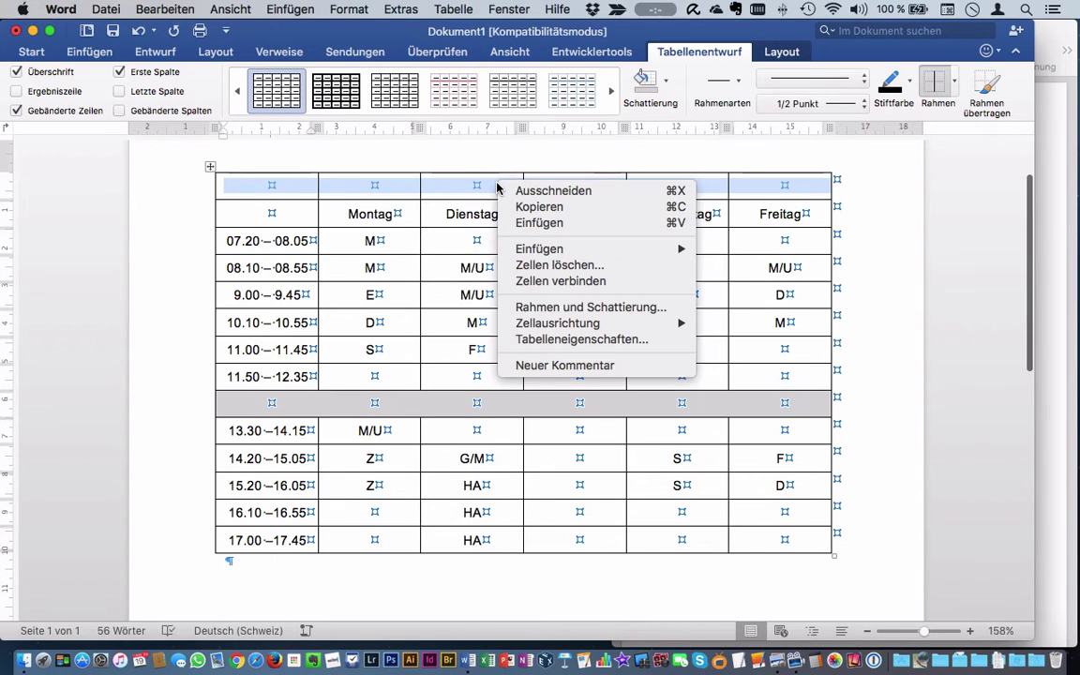
click(527, 282)
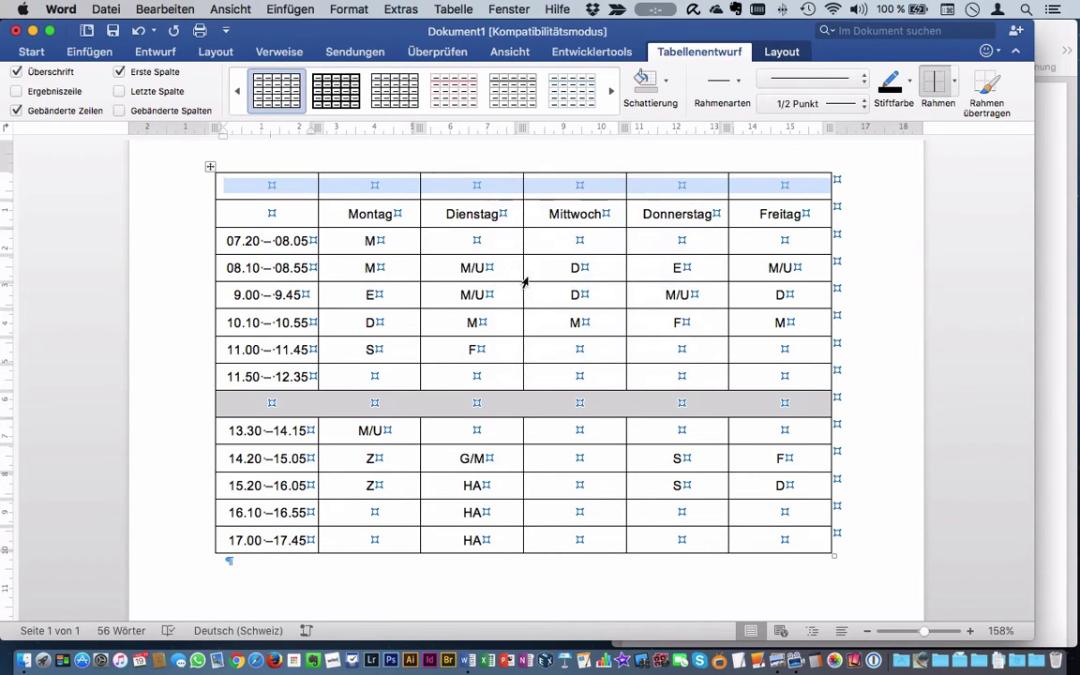
click(509, 195)
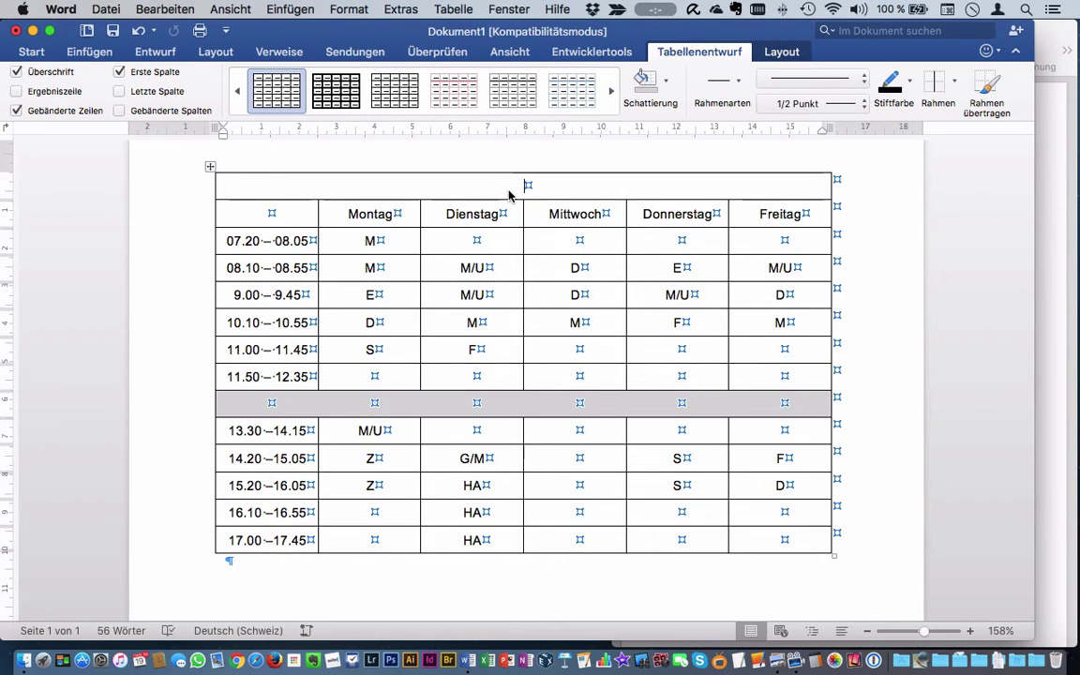
text(Stundenplan)
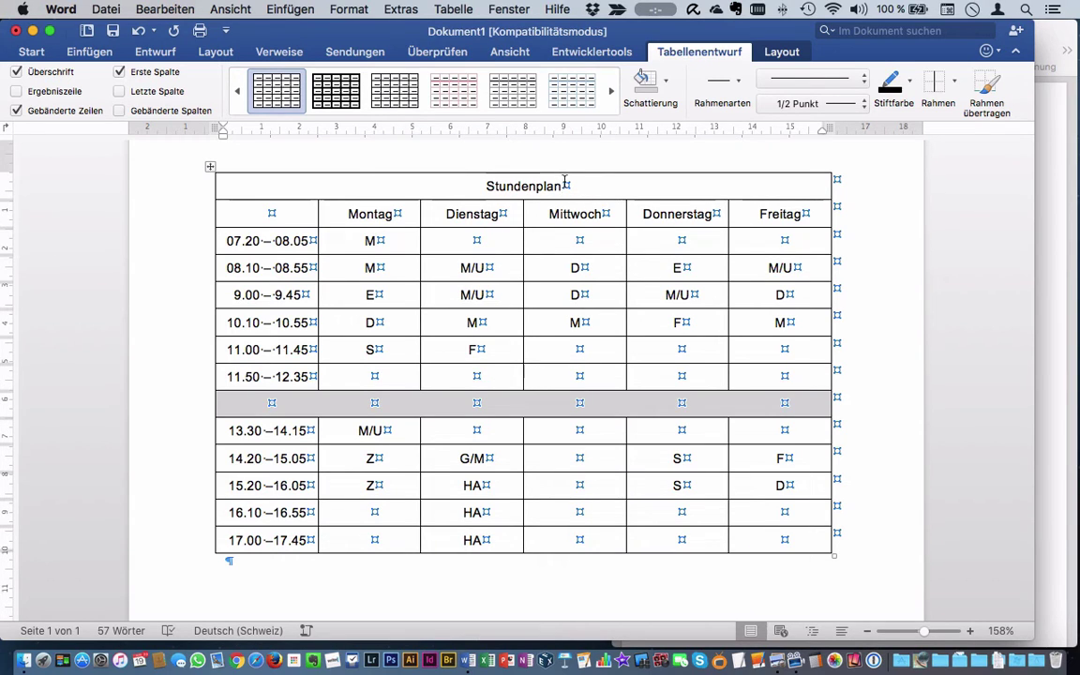
Step: Format the 'Stundenplan' title as 24 pt bold white text
drag(573, 186, 485, 186)
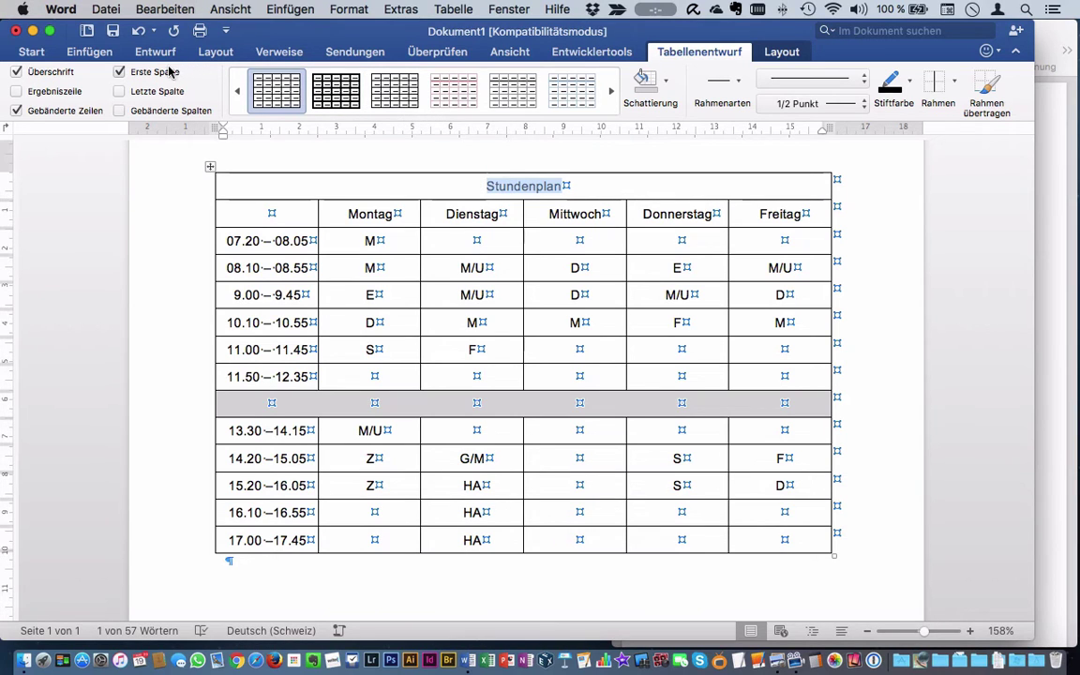
click(35, 51)
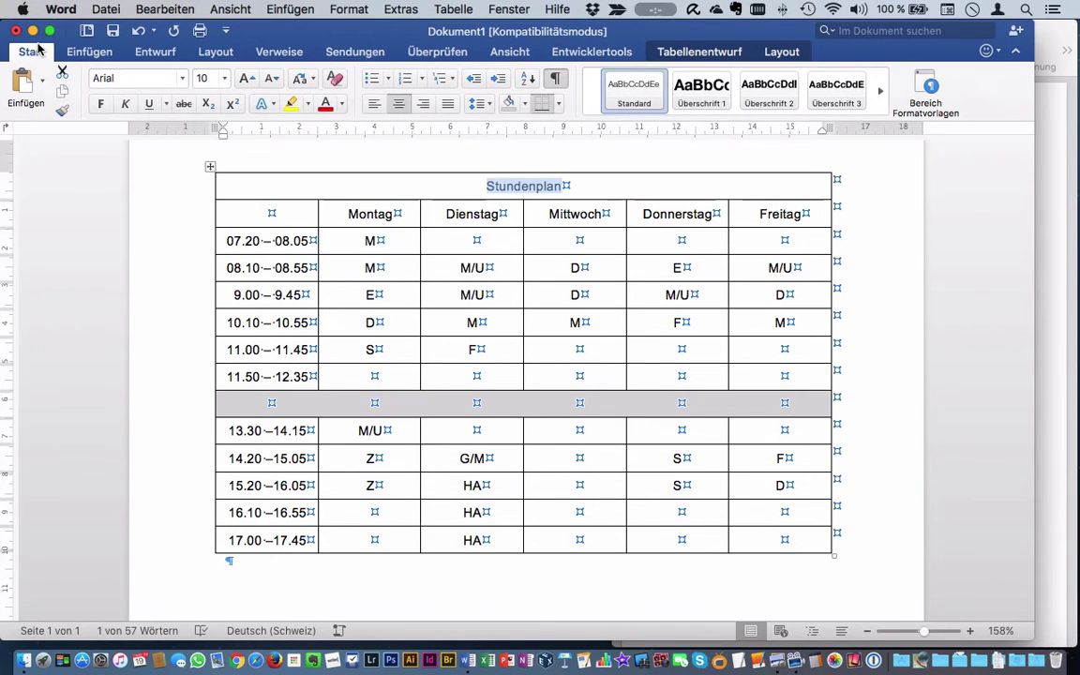
click(224, 78)
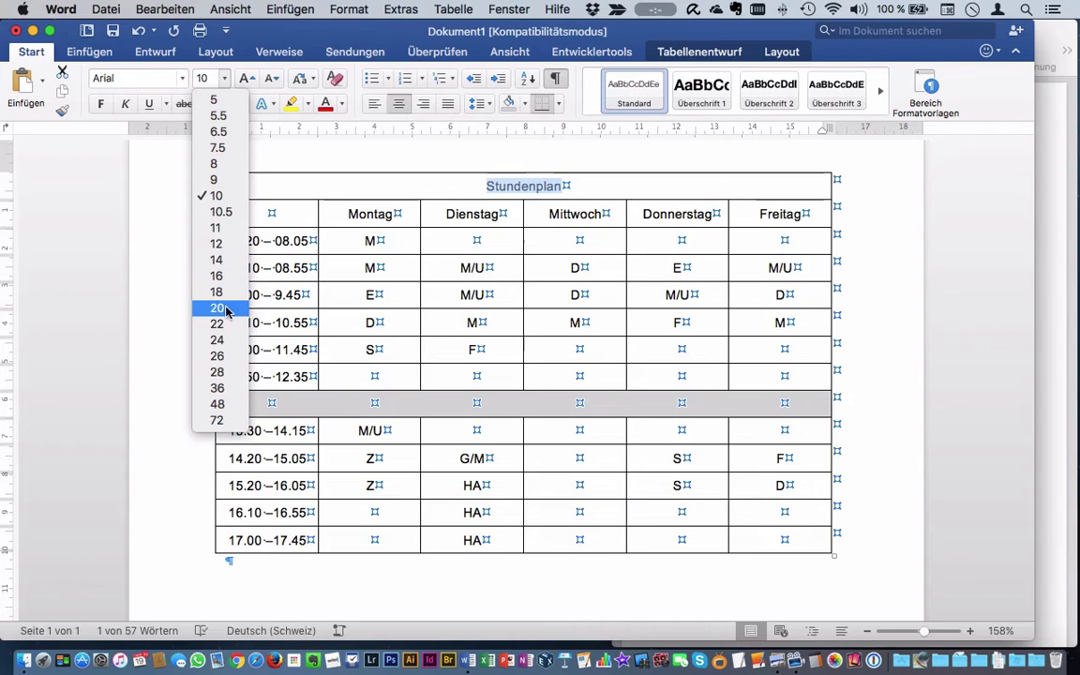
click(218, 339)
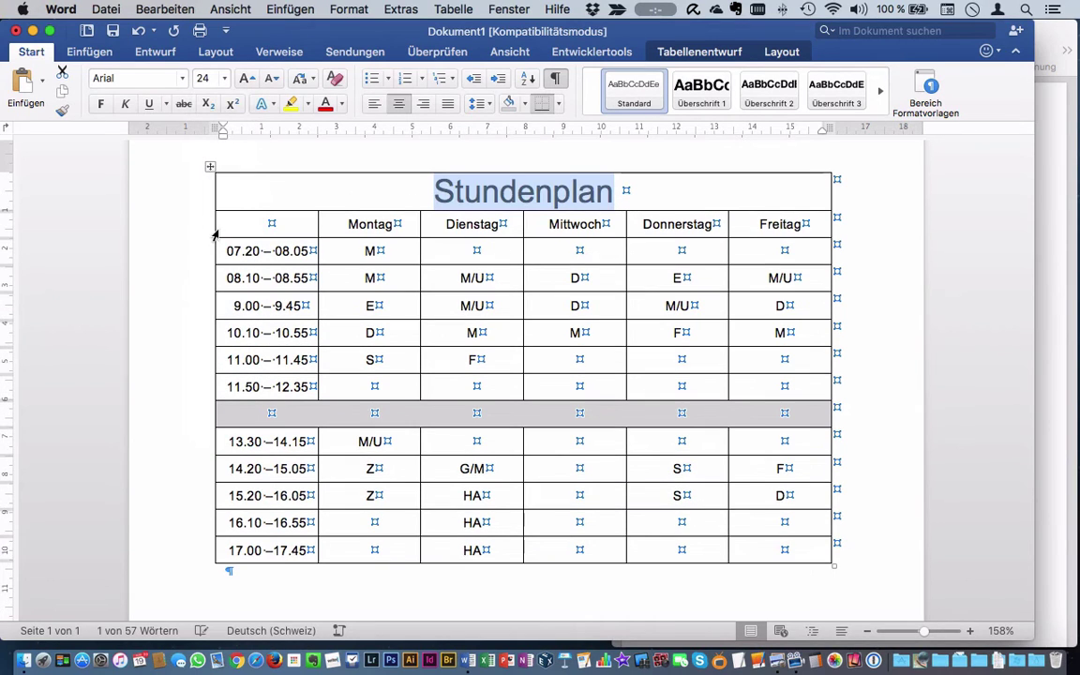
key(super+b)
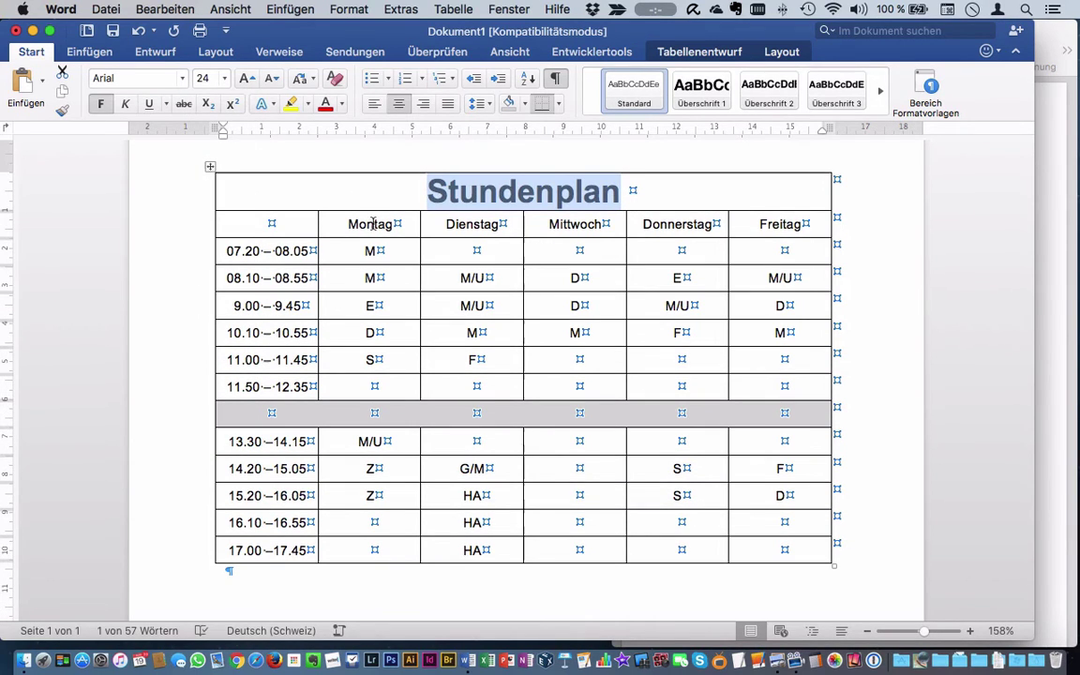
click(341, 104)
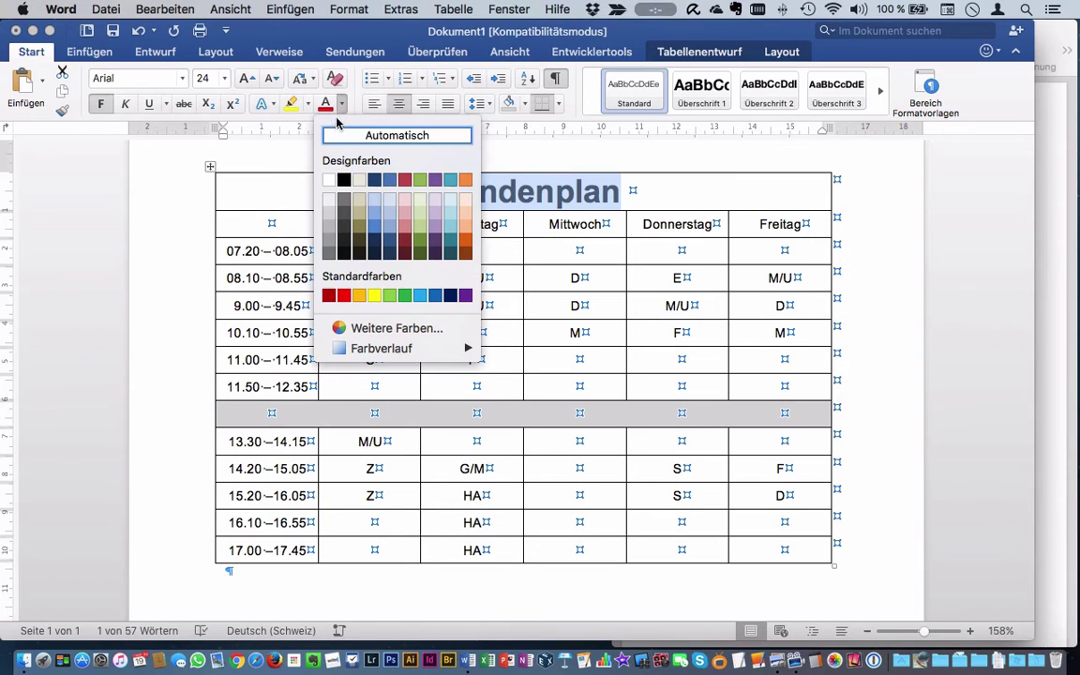
click(327, 181)
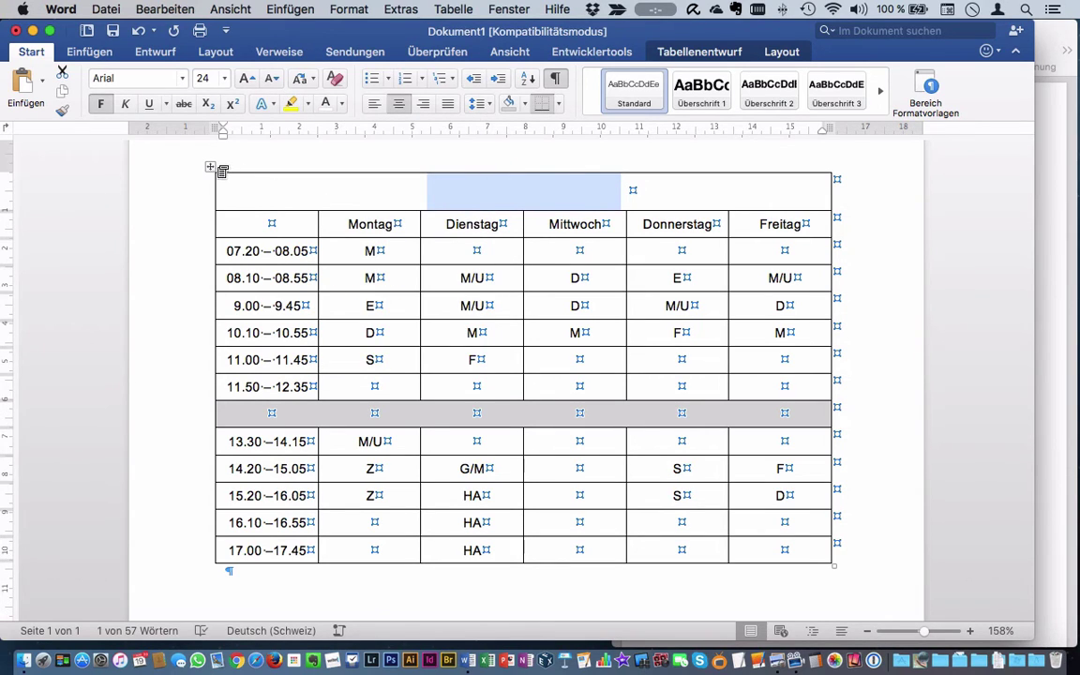
Step: Select the entire title row of the table
click(208, 167)
click(242, 182)
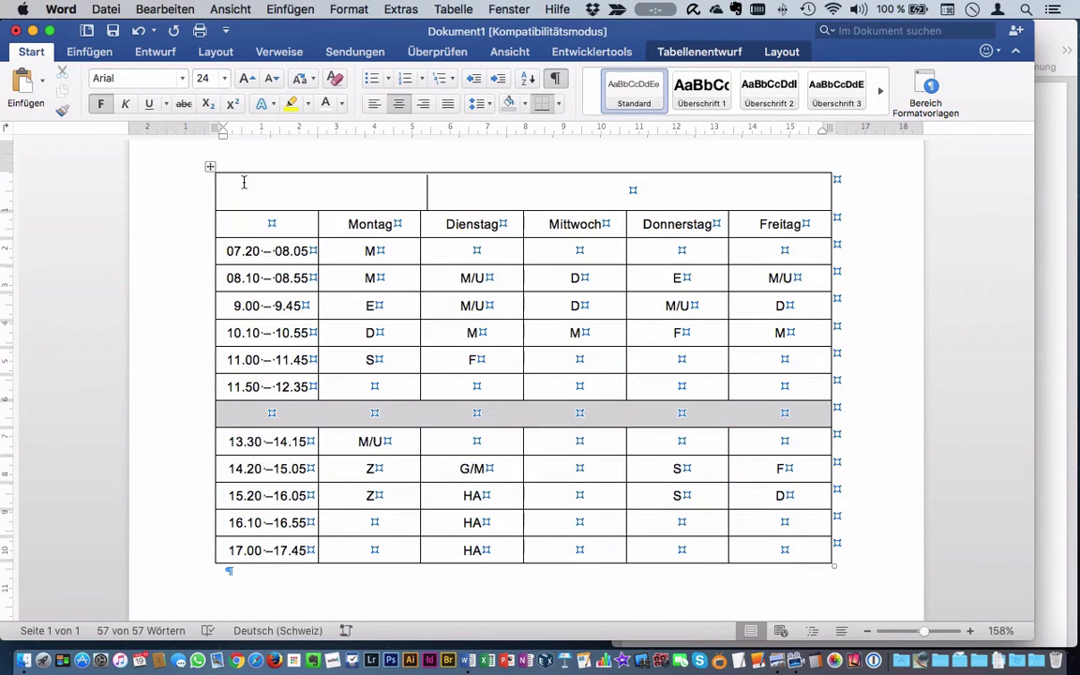
drag(258, 184, 834, 265)
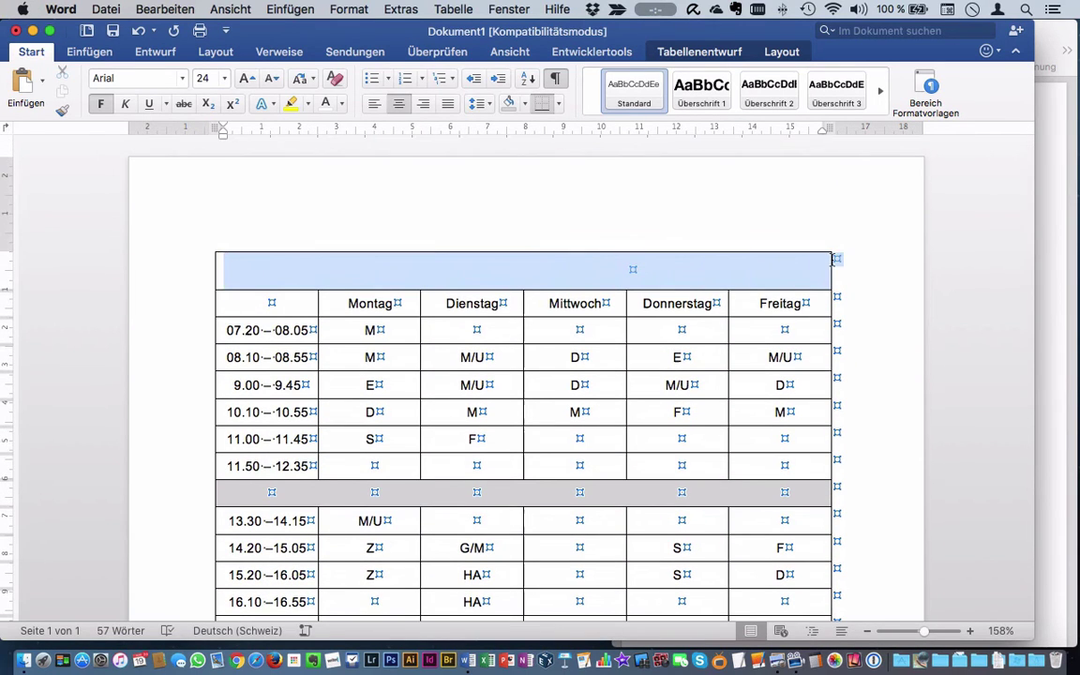
Step: Shade the title row grey and narrow the Word window beside the reference timetable
click(783, 55)
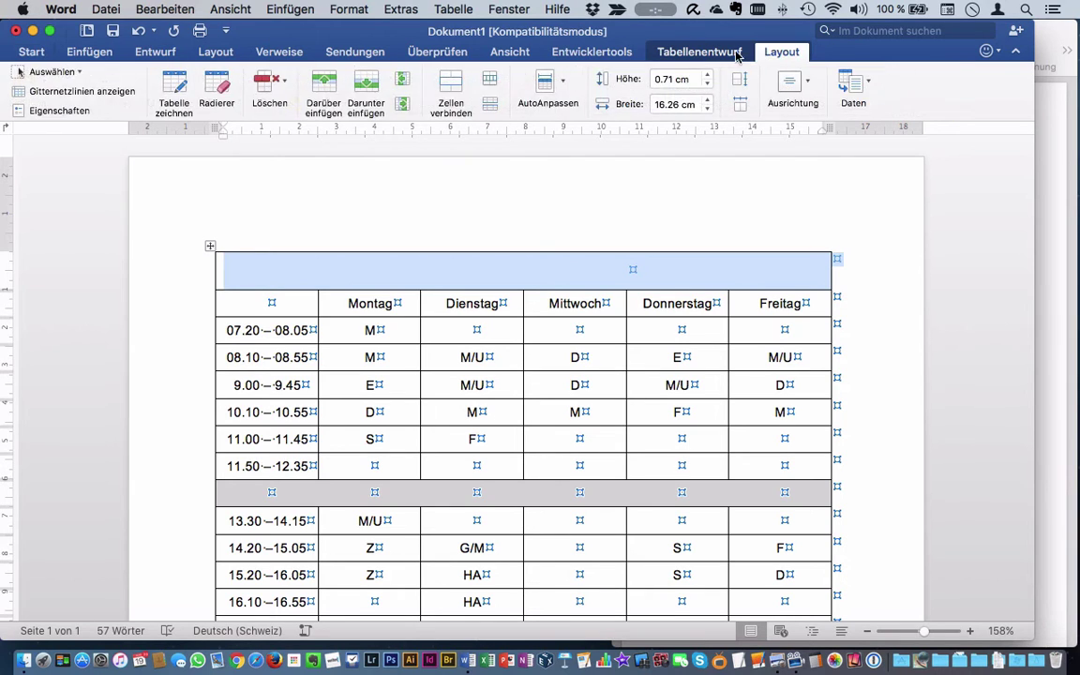
click(727, 51)
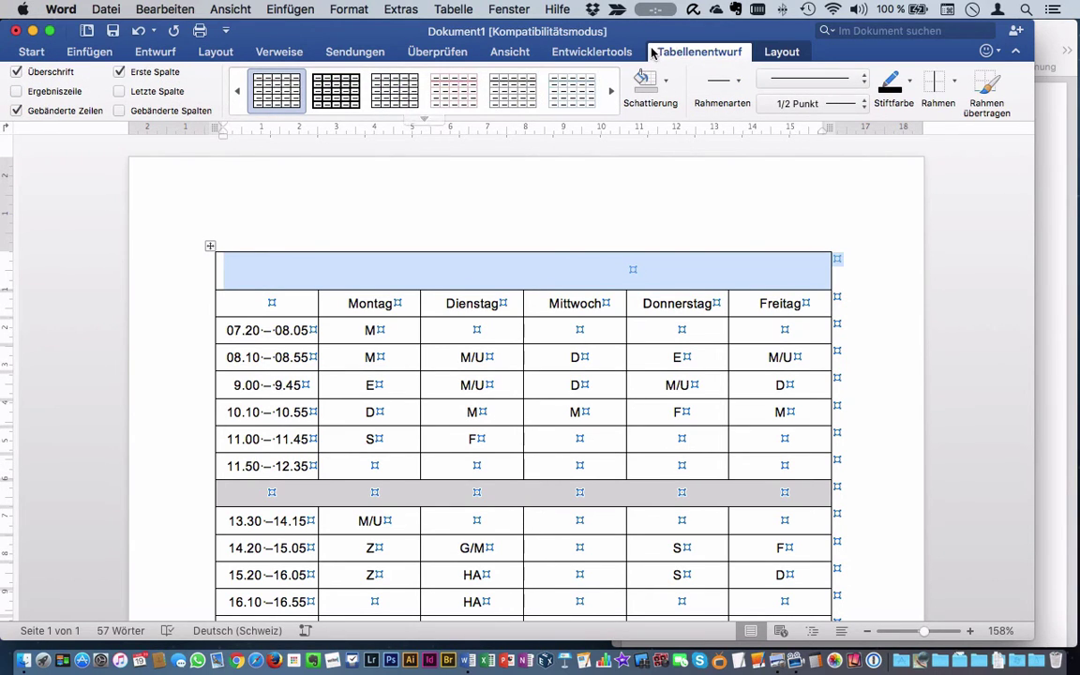
click(645, 82)
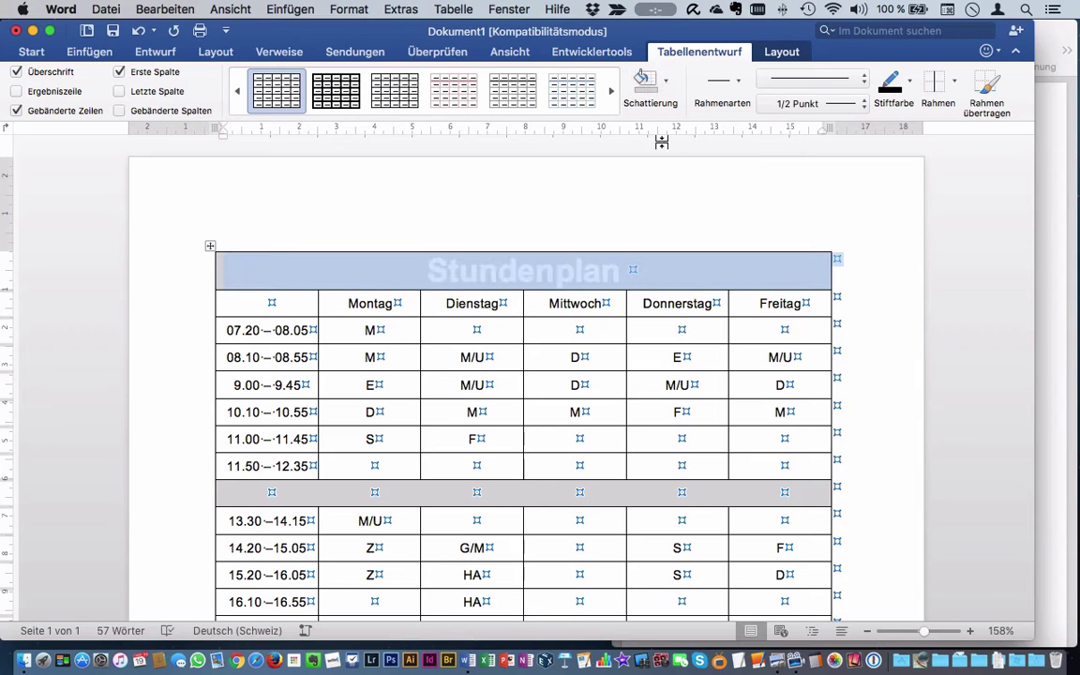
click(654, 267)
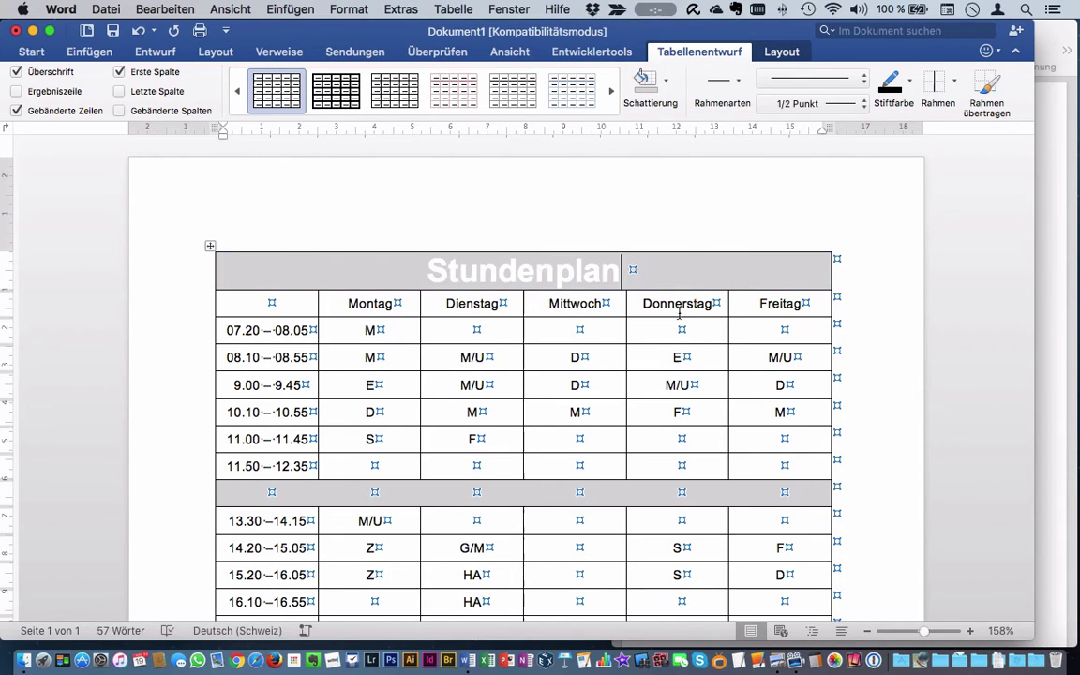
drag(1034, 581, 907, 581)
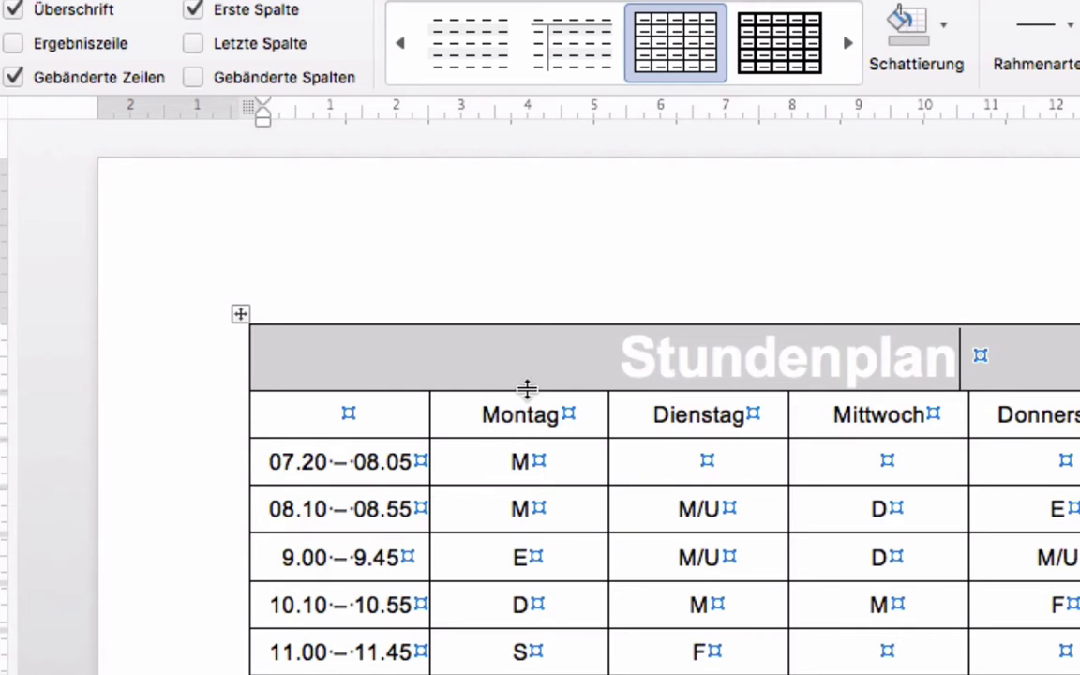
Step: Make the title row taller, the grey lunch row slimmer, and select the Montag–Freitag lesson cells
drag(527, 389, 526, 424)
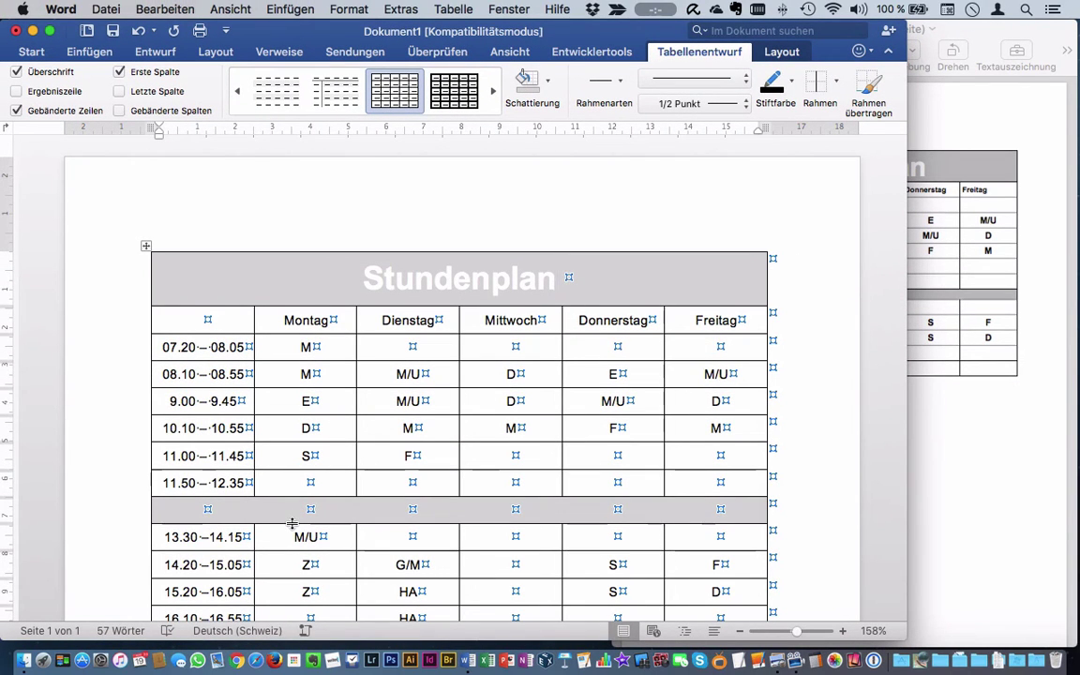
drag(291, 523, 293, 512)
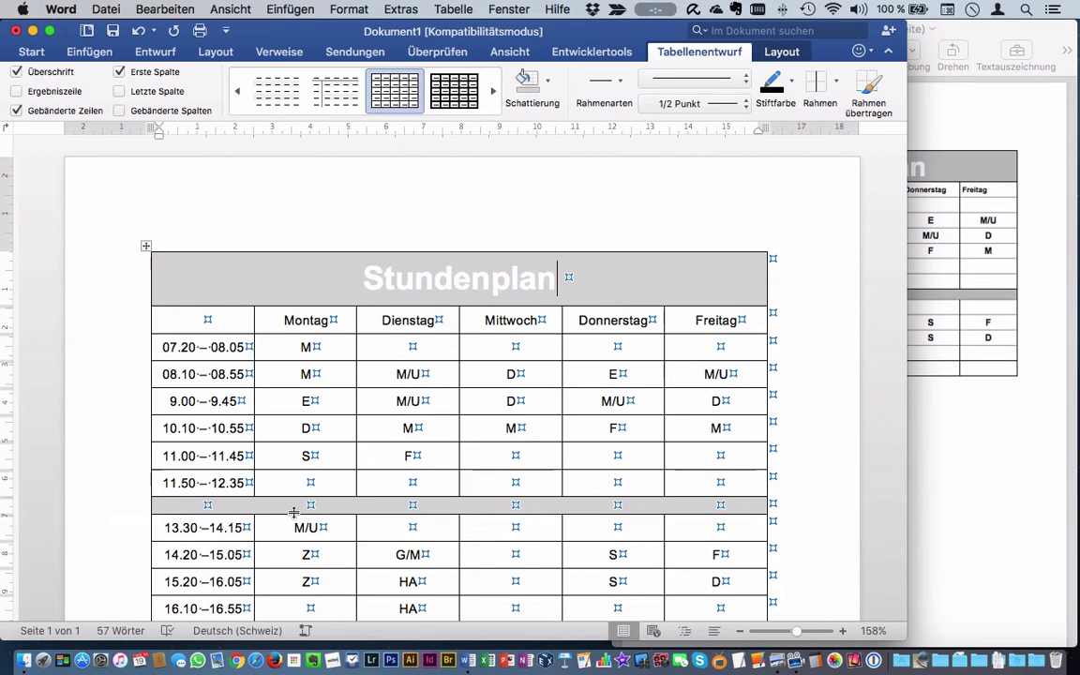
scroll(296, 251, down, 2)
drag(296, 251, 721, 552)
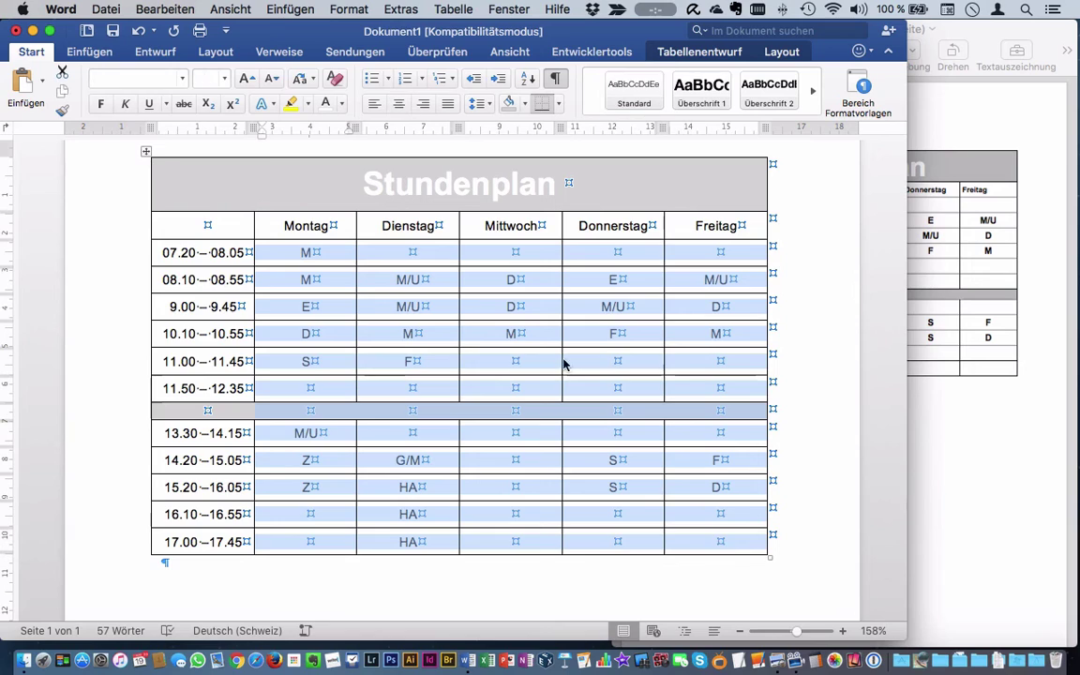
Step: Make the lesson entries bold at 12 pt
click(102, 109)
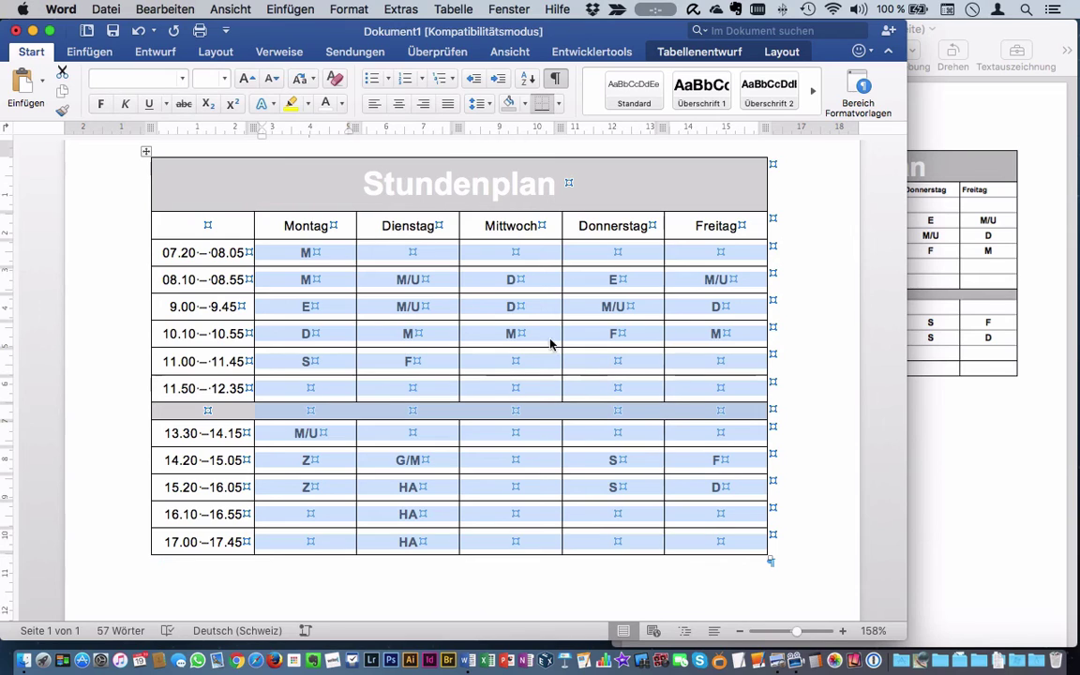
click(225, 85)
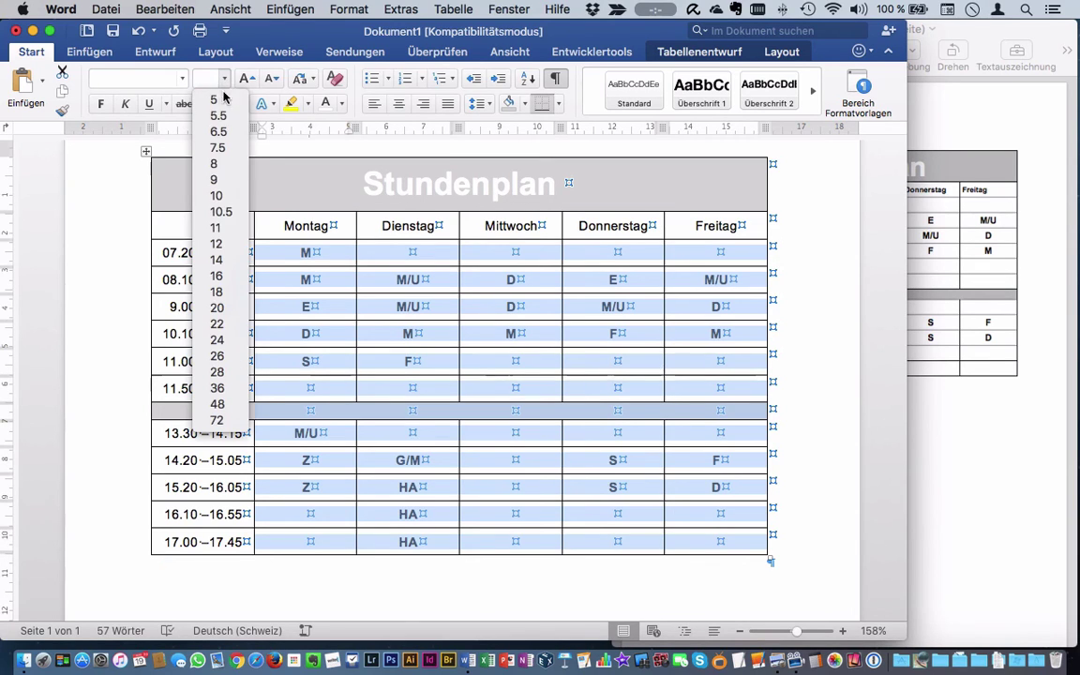
click(217, 246)
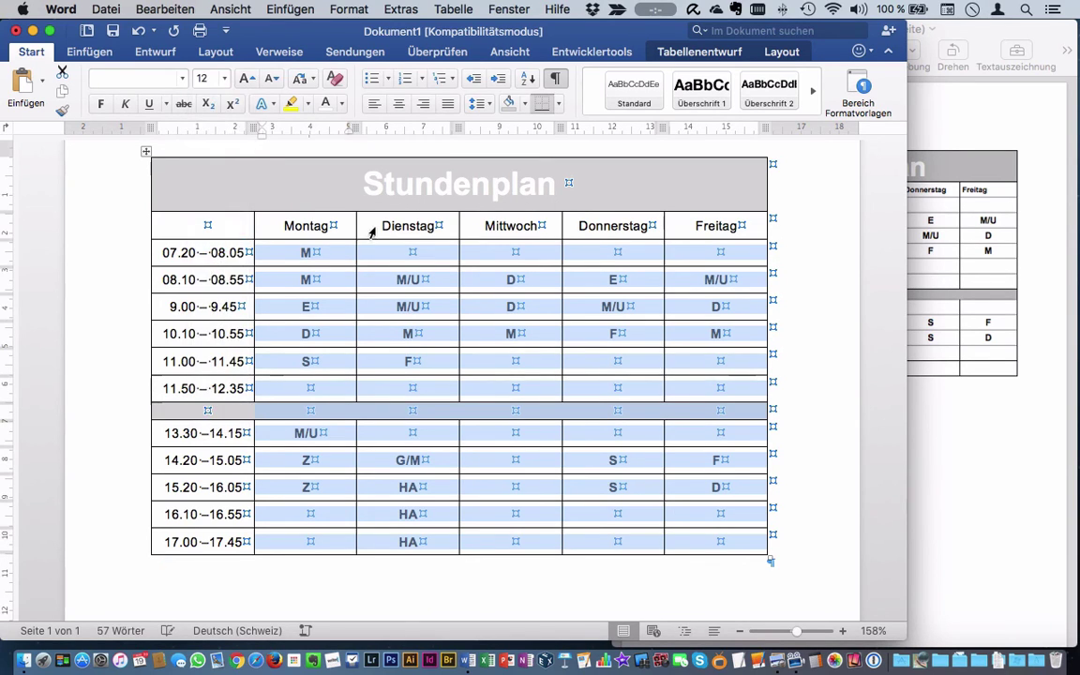
Step: Bold the day names Montag to Freitag and bring up the Stundenplan PDF for comparison
click(284, 224)
drag(284, 224, 717, 226)
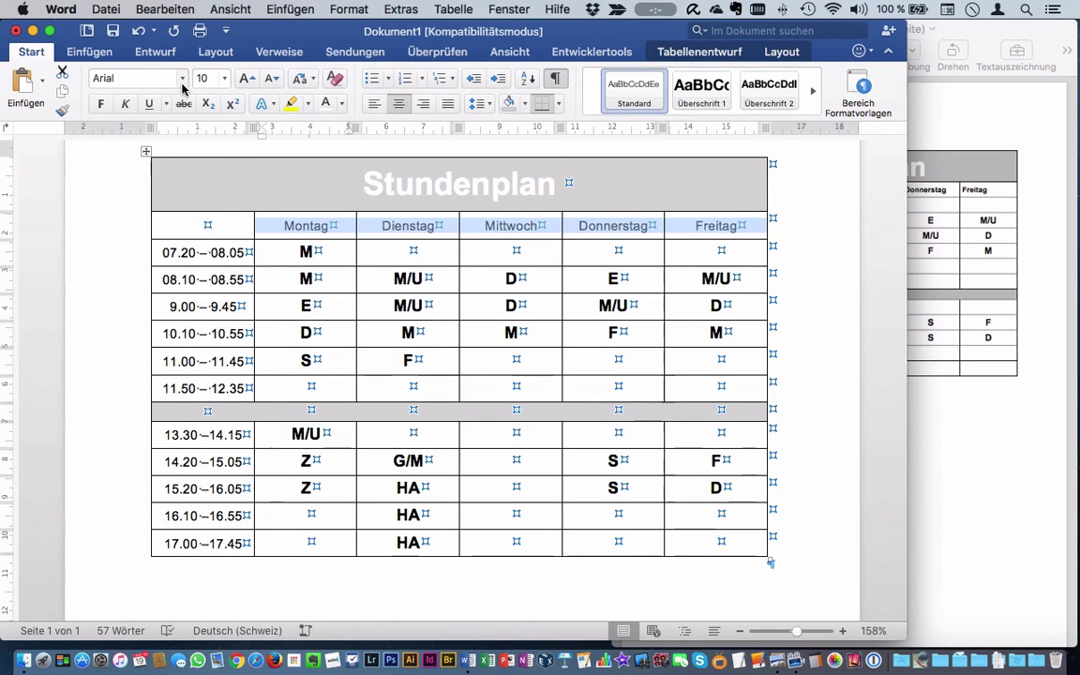
key(super+b)
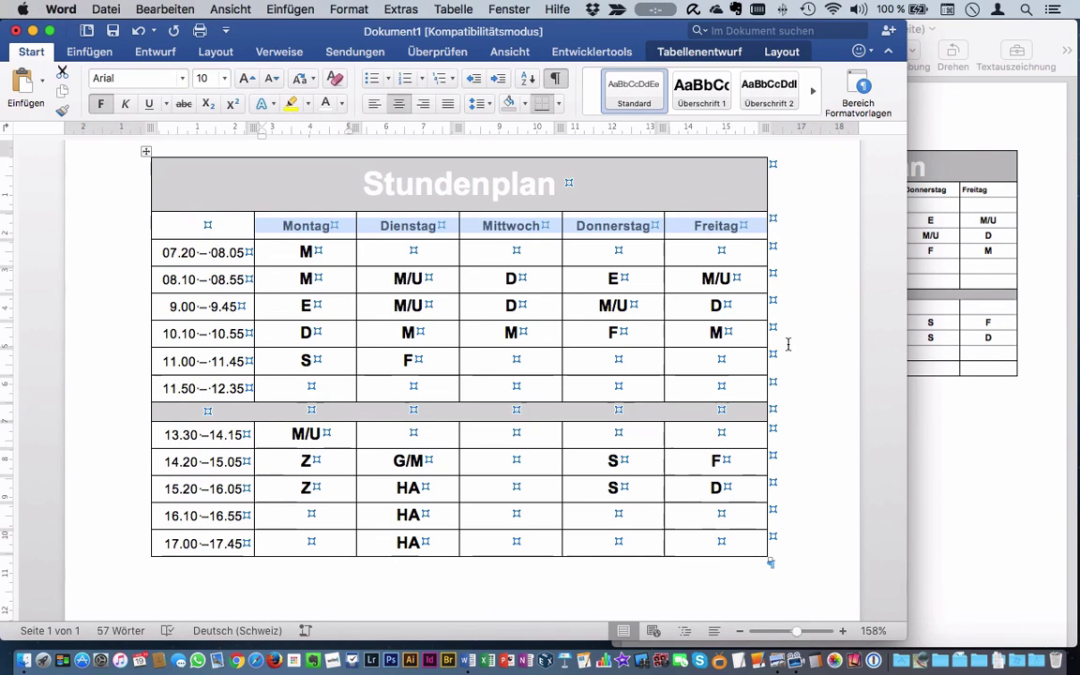
key(super+Tab)
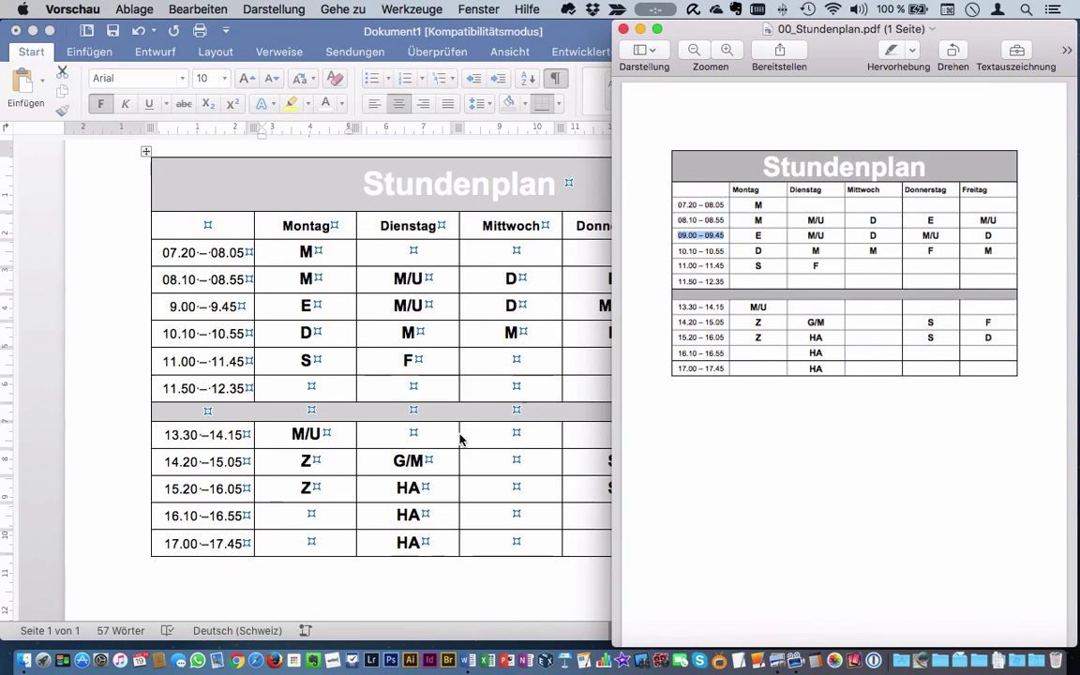